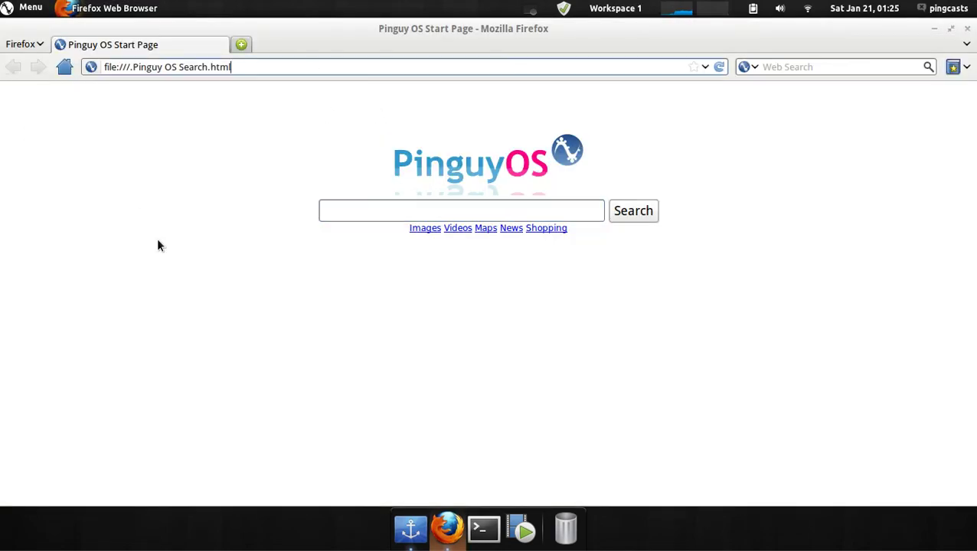
pyautogui.hotkey('ctrl', 'a')
pyautogui.write('www.linux')
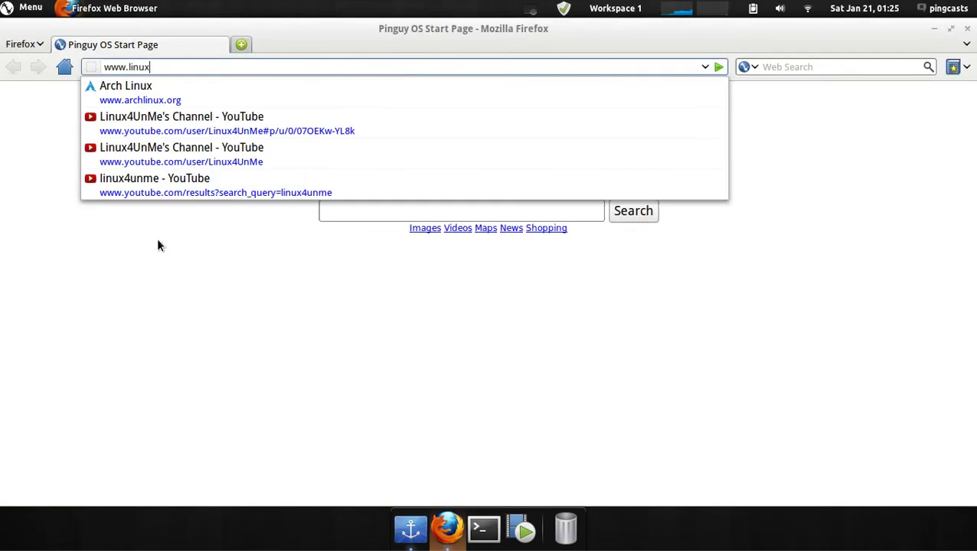
pyautogui.write('distrocommunit')
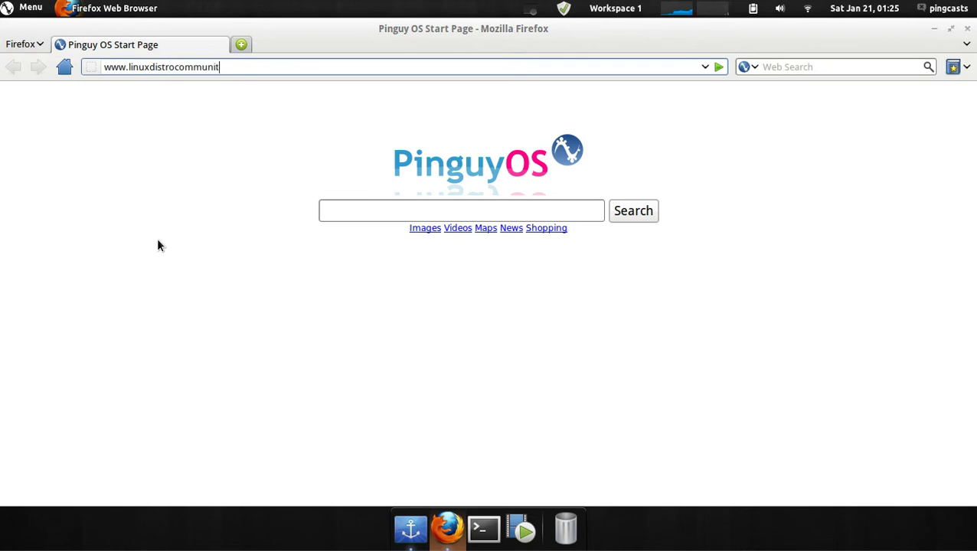
pyautogui.write('y.com')
pyautogui.press('Return')
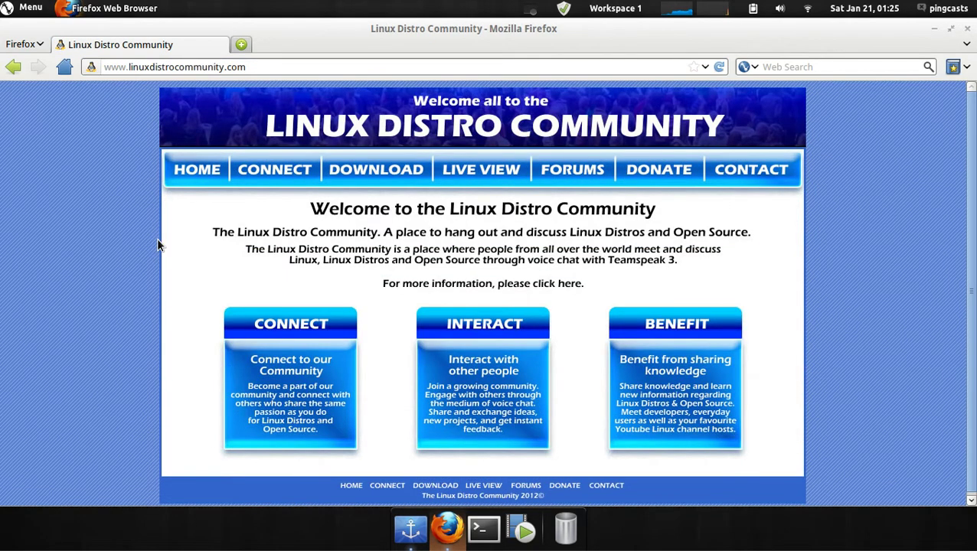
# Look through the Linux Distro Community forums, including the forum stats, and close them to return to the home page
pyautogui.click(566, 172)
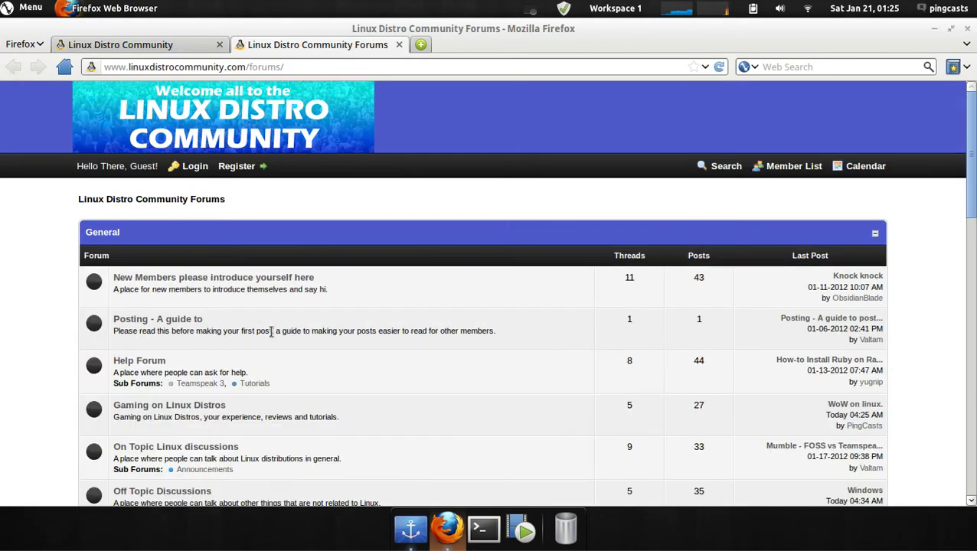
pyautogui.scroll(-6, 270, 334)
pyautogui.scroll(-10, 161, 263)
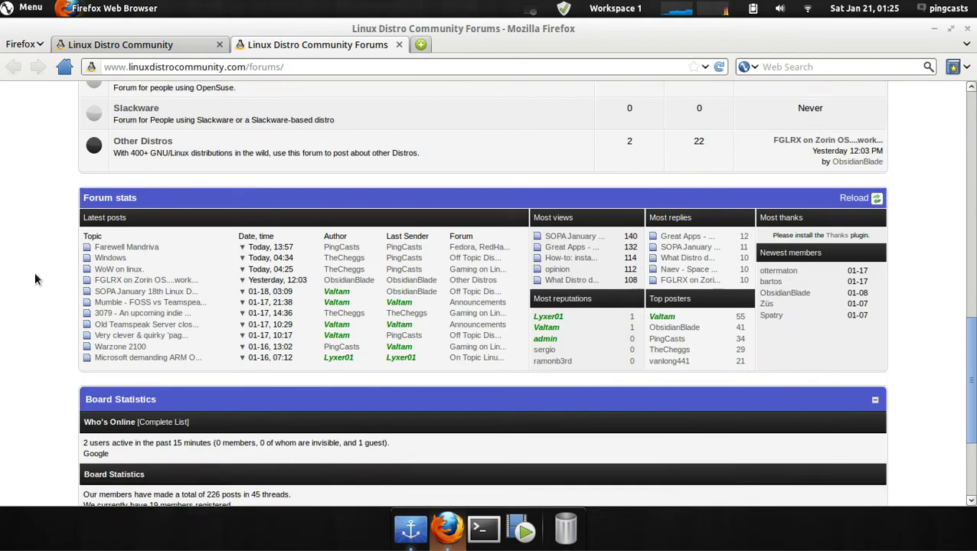
pyautogui.scroll(6, 153, 278)
pyautogui.scroll(8, 153, 278)
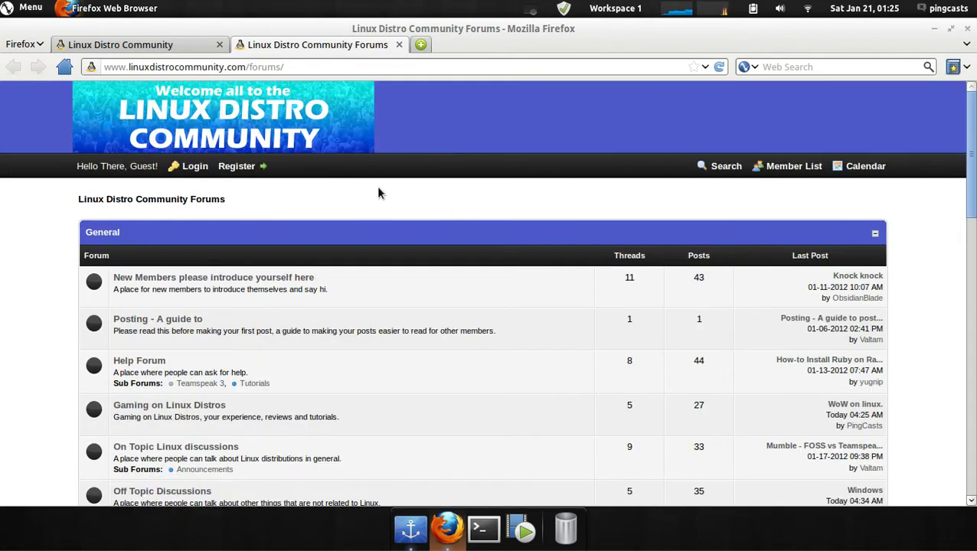
pyautogui.hotkey('ctrl', 'Tab')
pyautogui.click(364, 45)
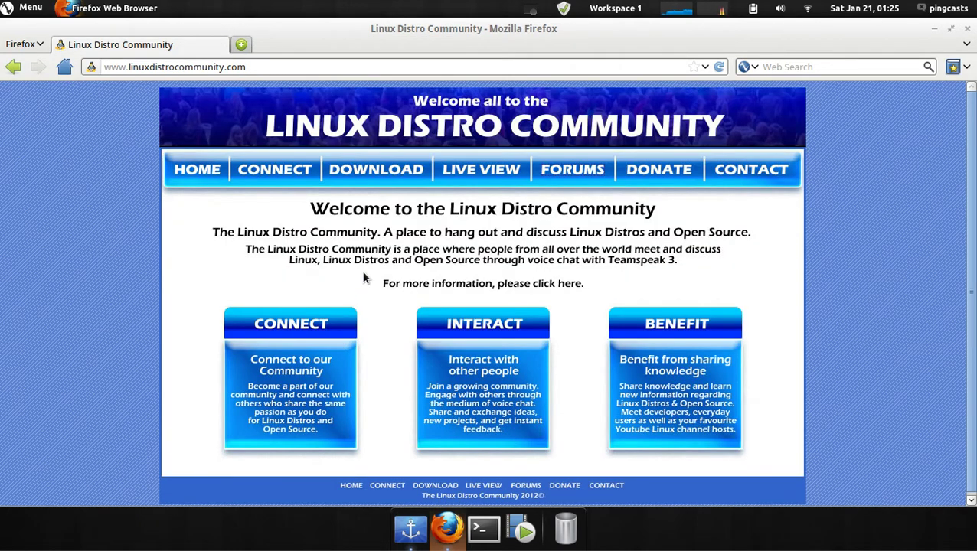
# Launch XChat by running the command xchat
pyautogui.hotkey('alt', 'F2')
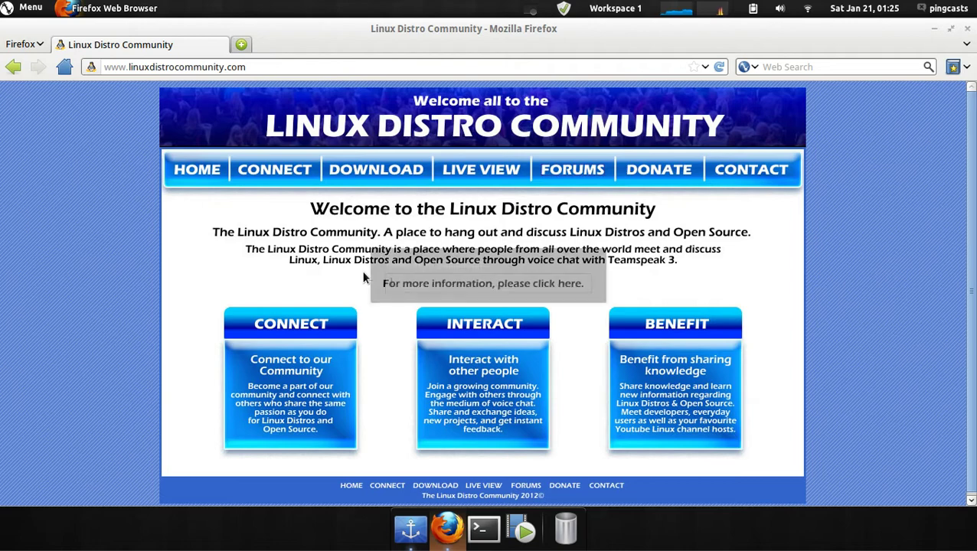
pyautogui.write('xchat')
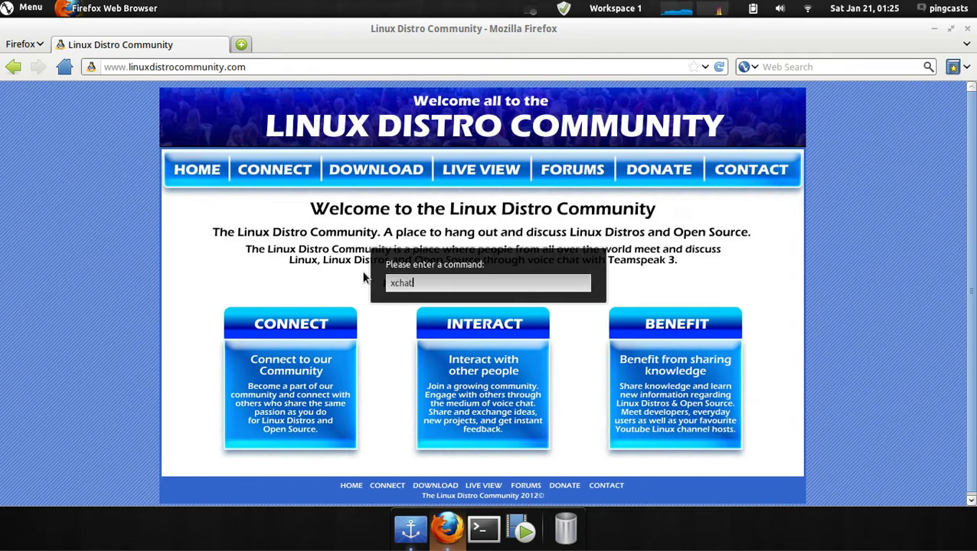
pyautogui.press('Return')
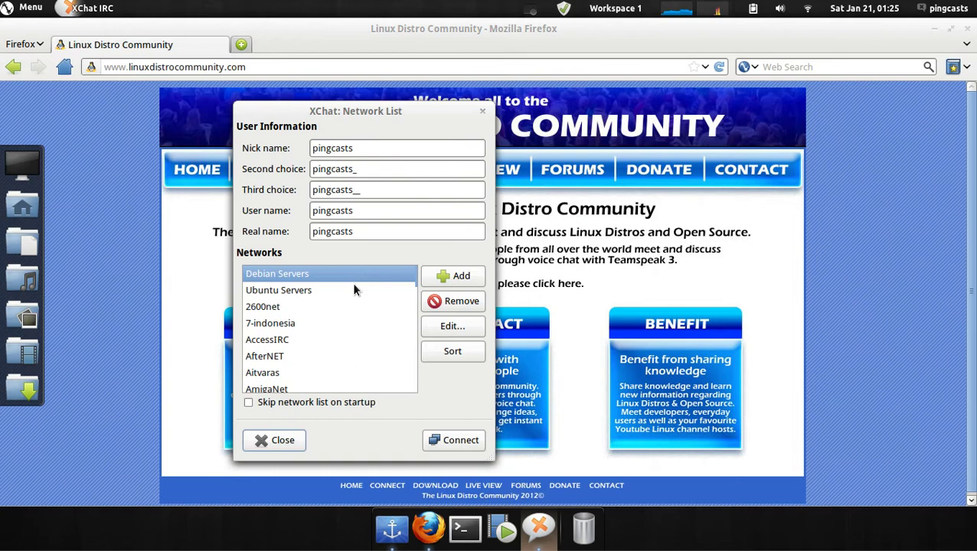
# Find FreeNode in the network list and connect to it
pyautogui.scroll(-3, 352, 287)
pyautogui.scroll(-5, 352, 299)
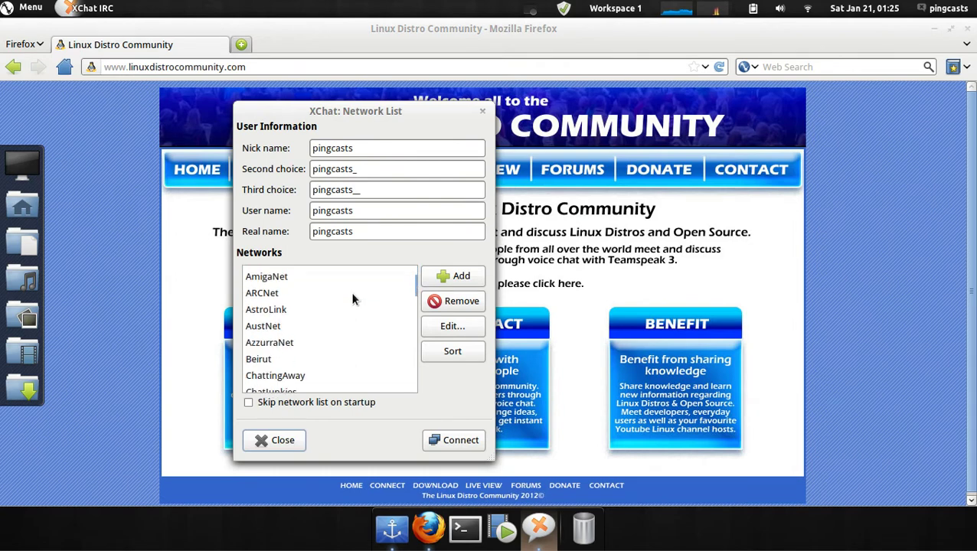
pyautogui.scroll(-10, 352, 299)
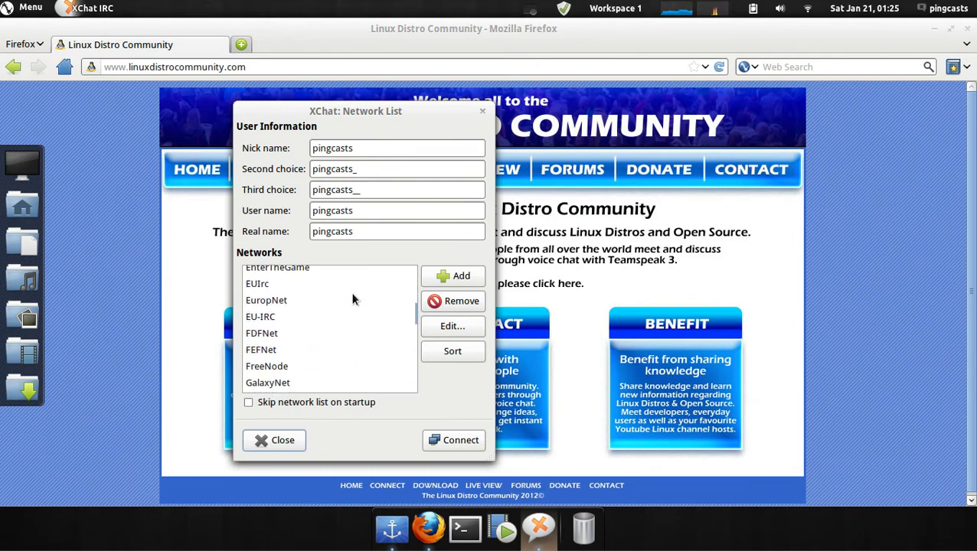
pyautogui.scroll(-4, 352, 299)
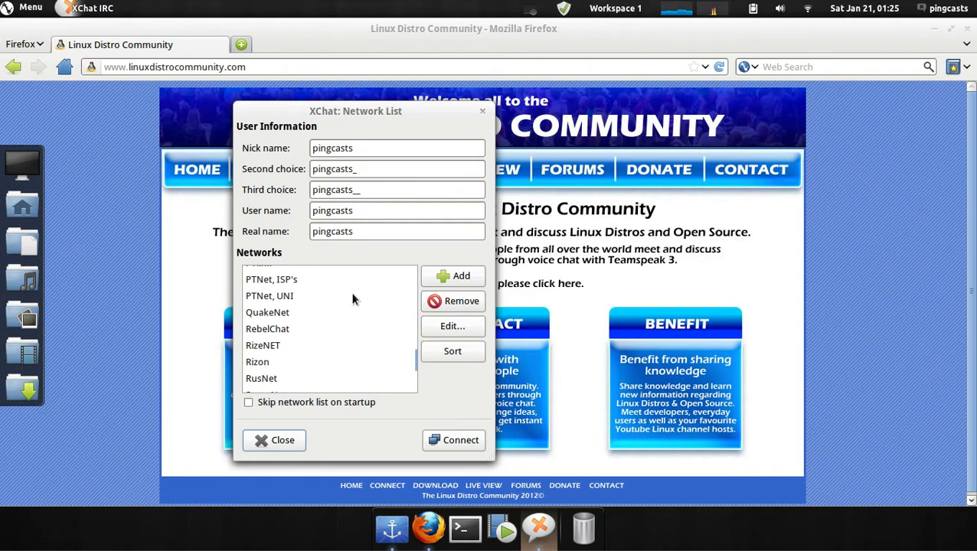
pyautogui.scroll(7, 352, 299)
pyautogui.scroll(6, 351, 299)
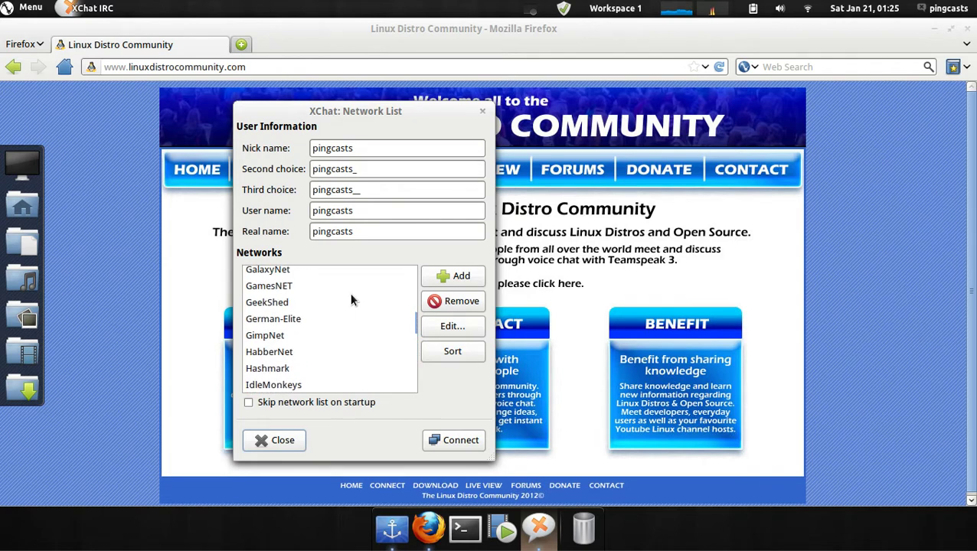
pyautogui.scroll(-1, 351, 300)
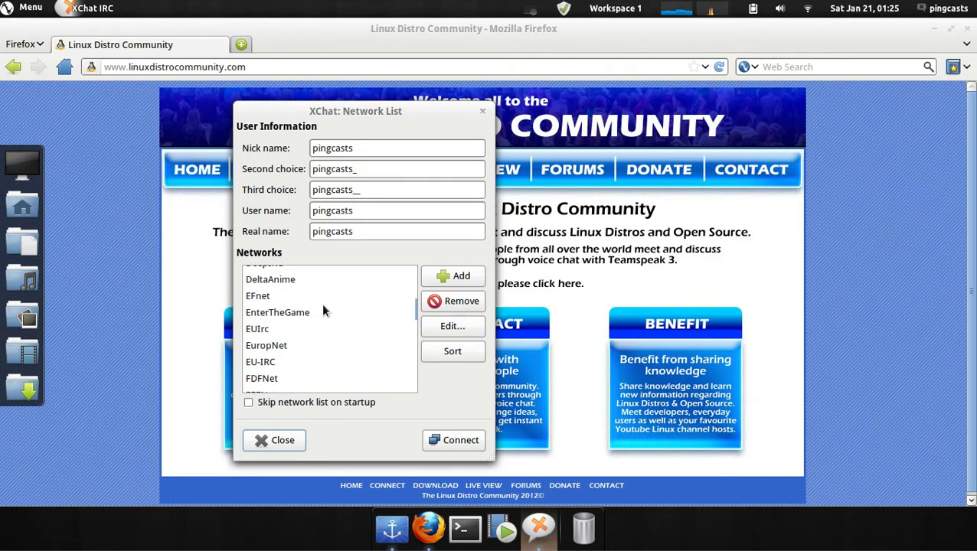
pyautogui.scroll(-3, 282, 332)
pyautogui.click(267, 364)
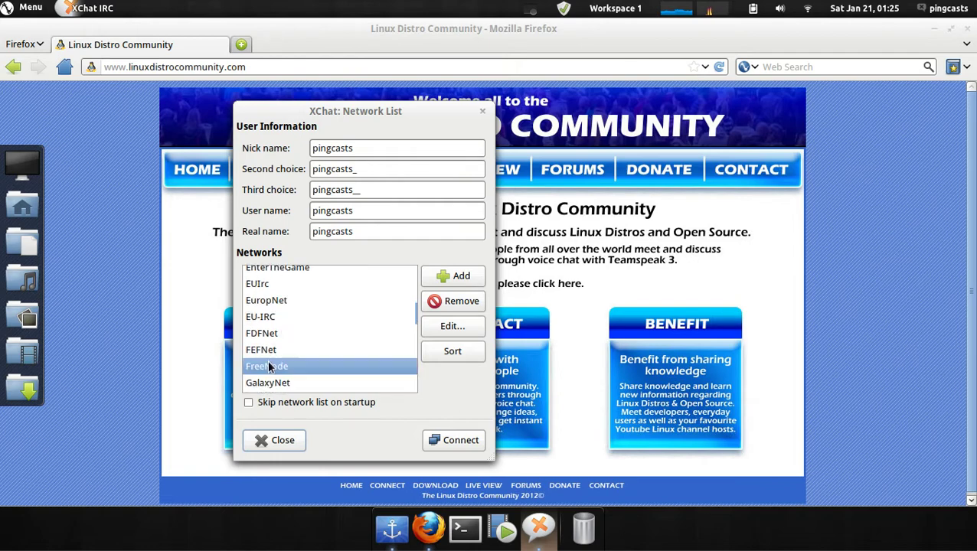
pyautogui.click(443, 438)
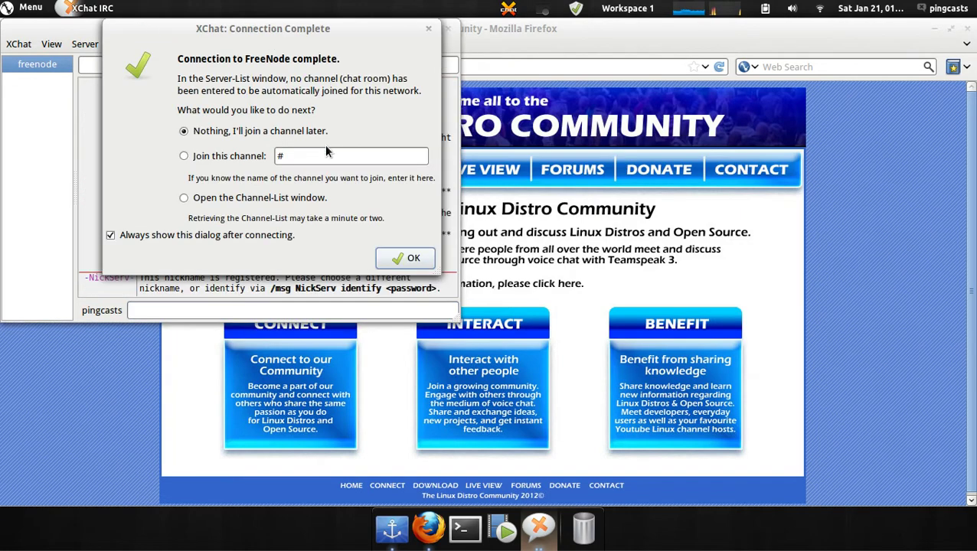
# Finish the connection dialog with the option "Nothing, I'll join a channel later."
pyautogui.click(322, 157)
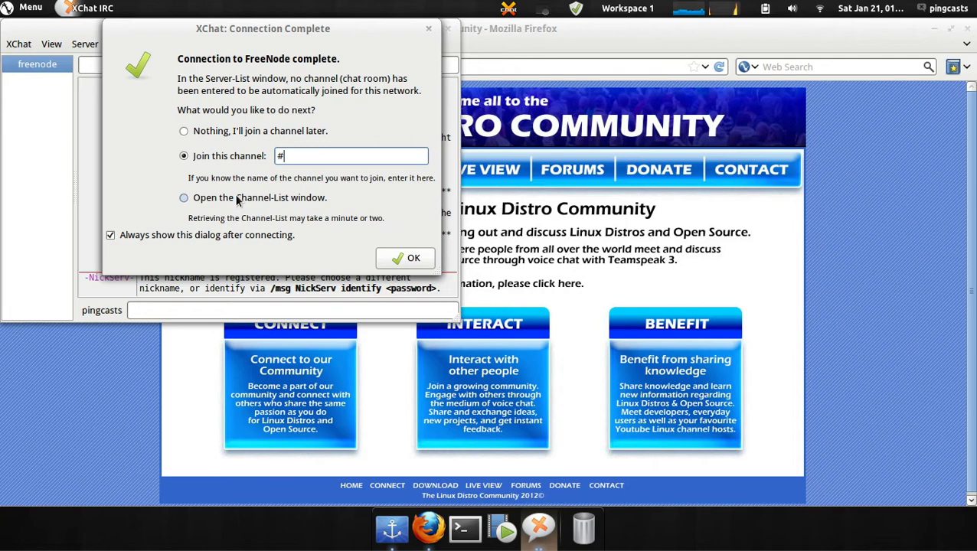
pyautogui.click(184, 131)
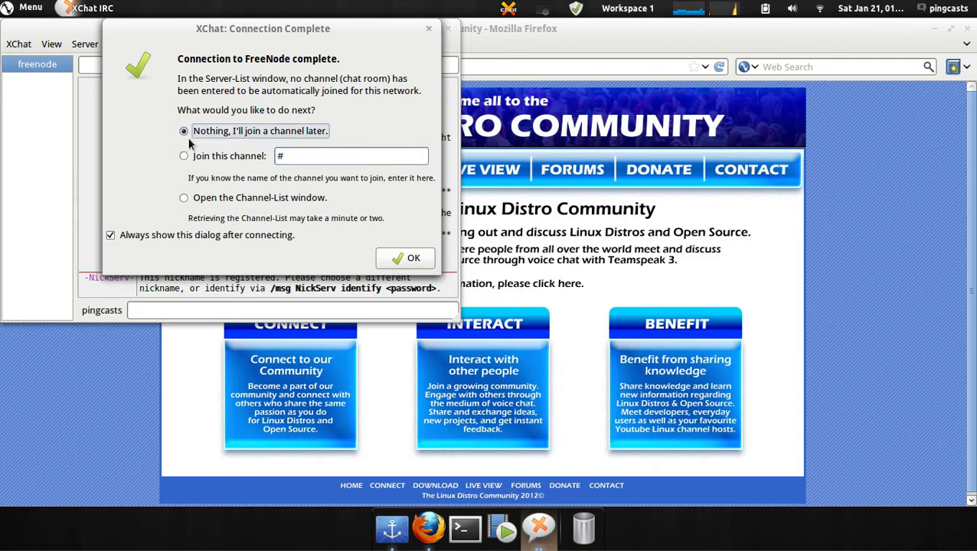
pyautogui.click(404, 258)
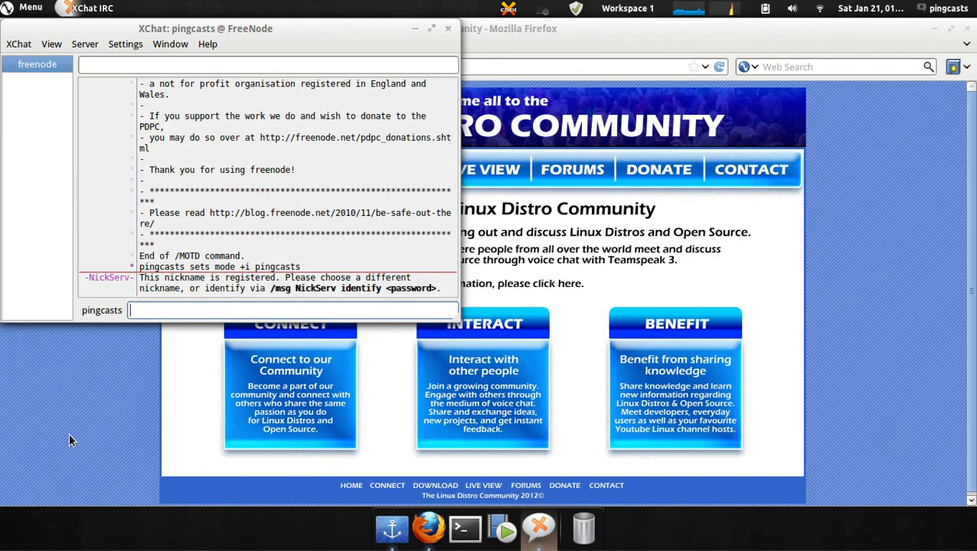
# Join both community channels with the single command /join #linuxdistrocommunity,#pinguyos
pyautogui.write('/')
pyautogui.write('join ')
pyautogui.write('#')
pyautogui.press('BackSpace')
pyautogui.write('#linuxdis')
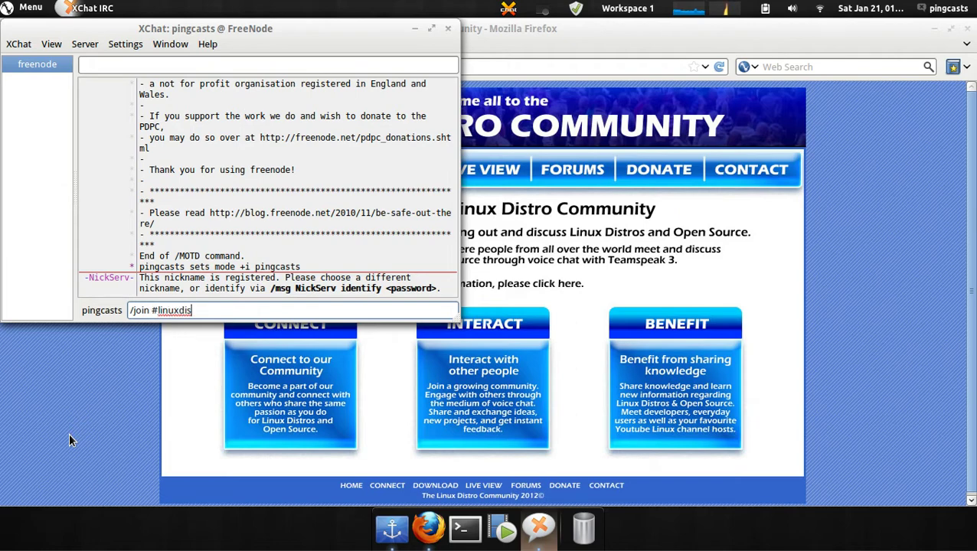
pyautogui.write('trocommunity')
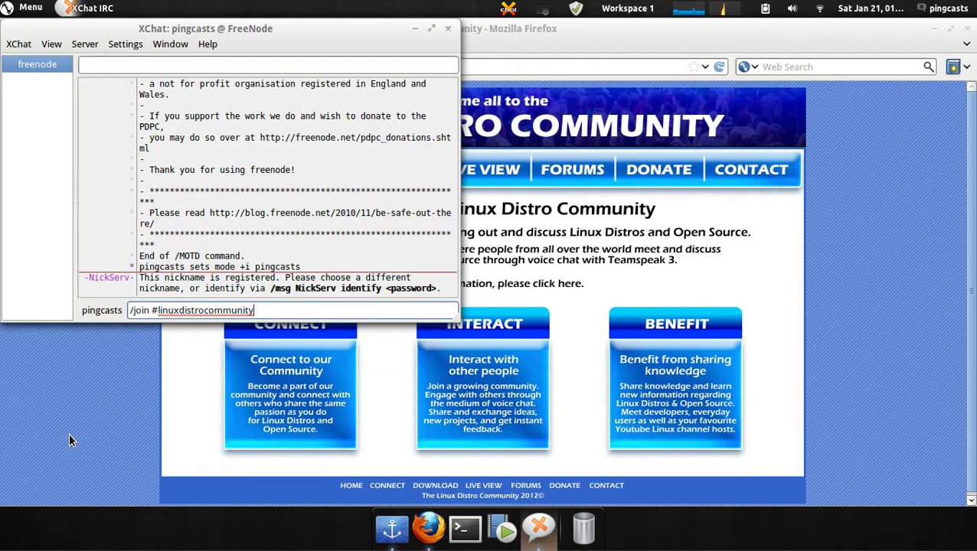
pyautogui.write(',#pinguyos')
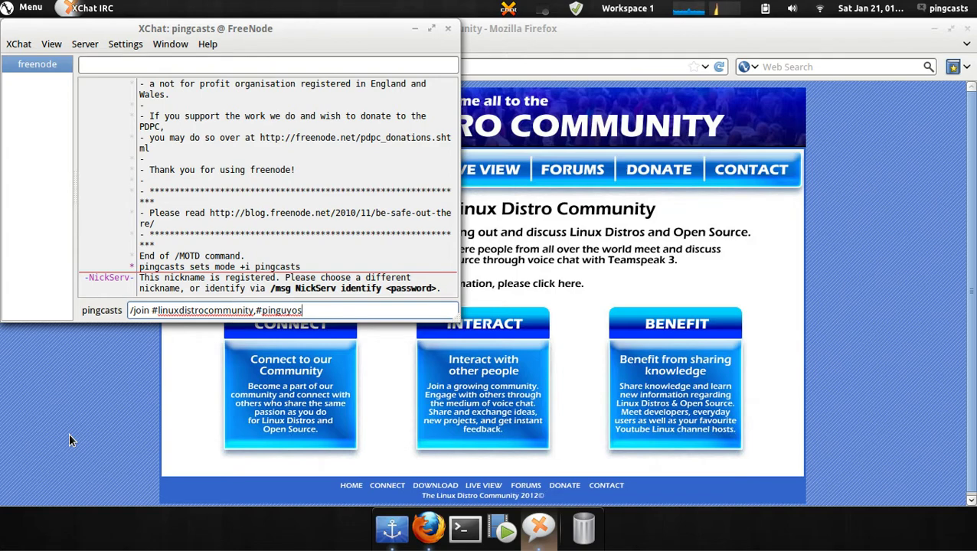
pyautogui.press('Return')
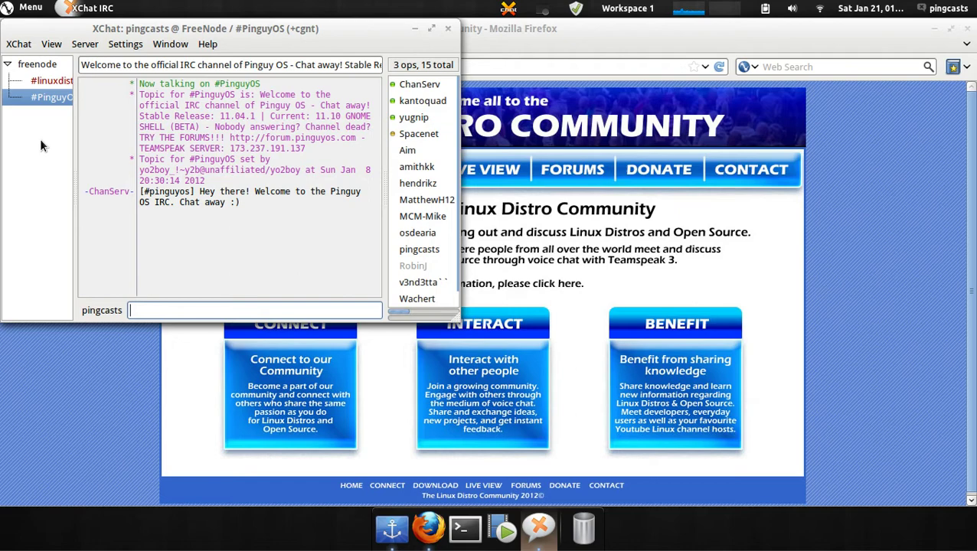
# Launch Mumble by running the command mumble
pyautogui.hotkey('alt', 'F2')
pyautogui.write('mumble')
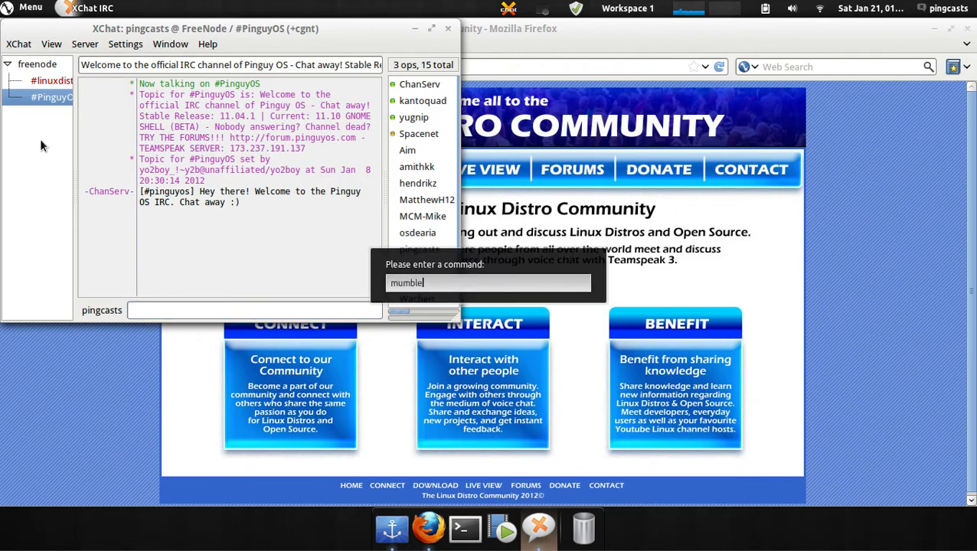
pyautogui.press('Return')
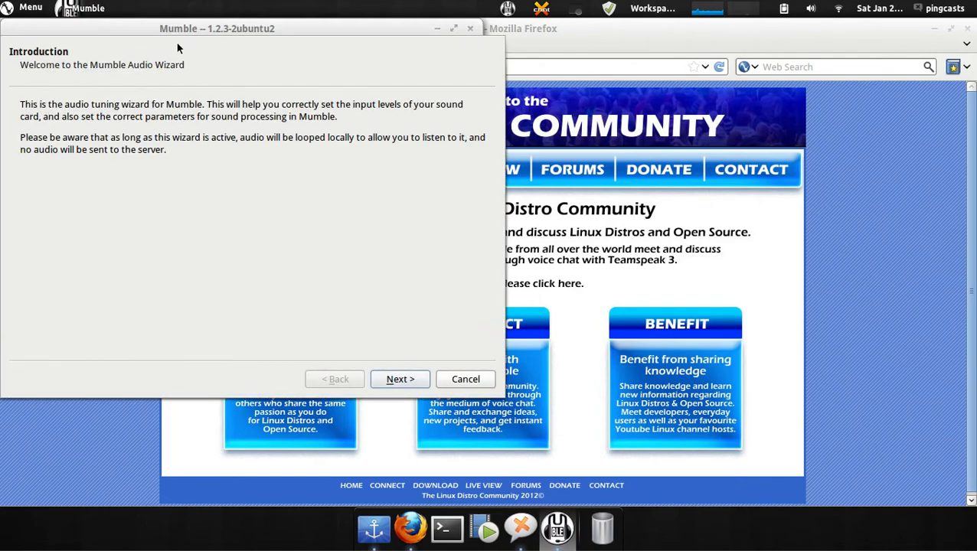
# Start the audio wizard and set the input device to QuickCam Communicate STX Analog Mono
pyautogui.click(398, 378)
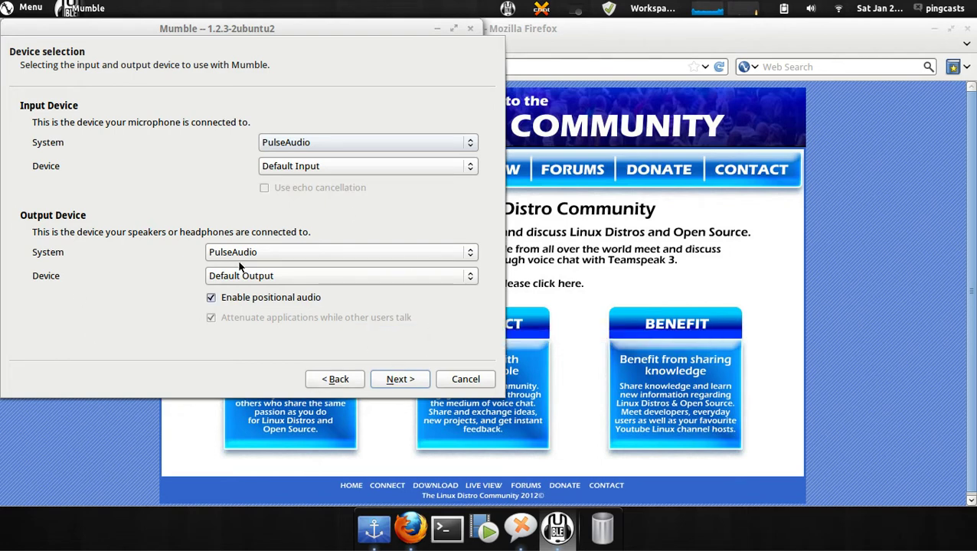
pyautogui.click(350, 168)
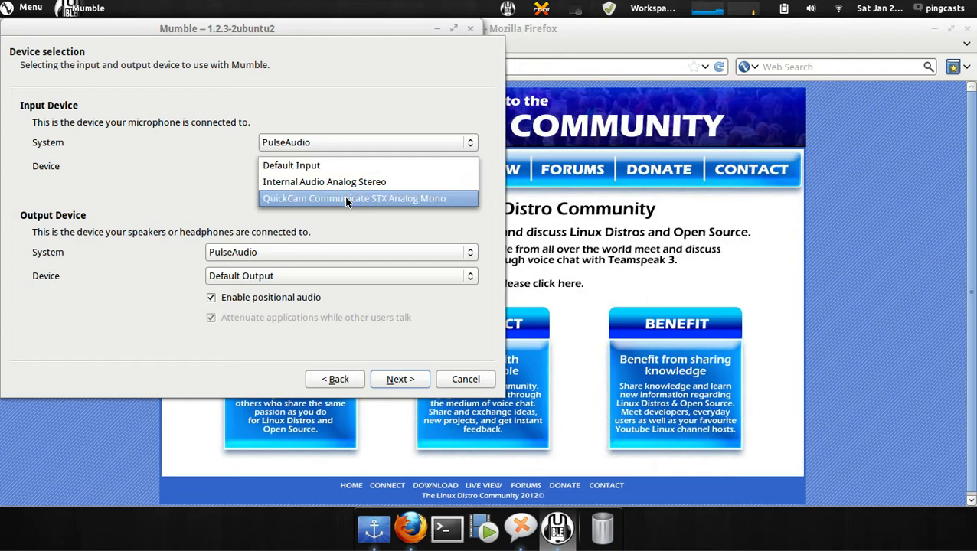
pyautogui.click(347, 200)
pyautogui.click(394, 379)
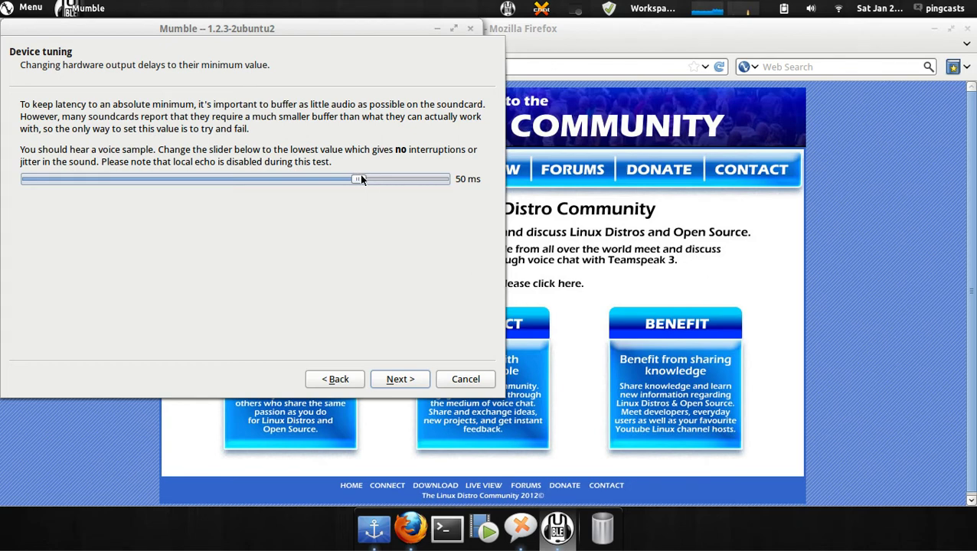
# Reduce the output delay to 10 ms in device tuning and continue to volume tuning
pyautogui.click(313, 180)
pyautogui.click(155, 181)
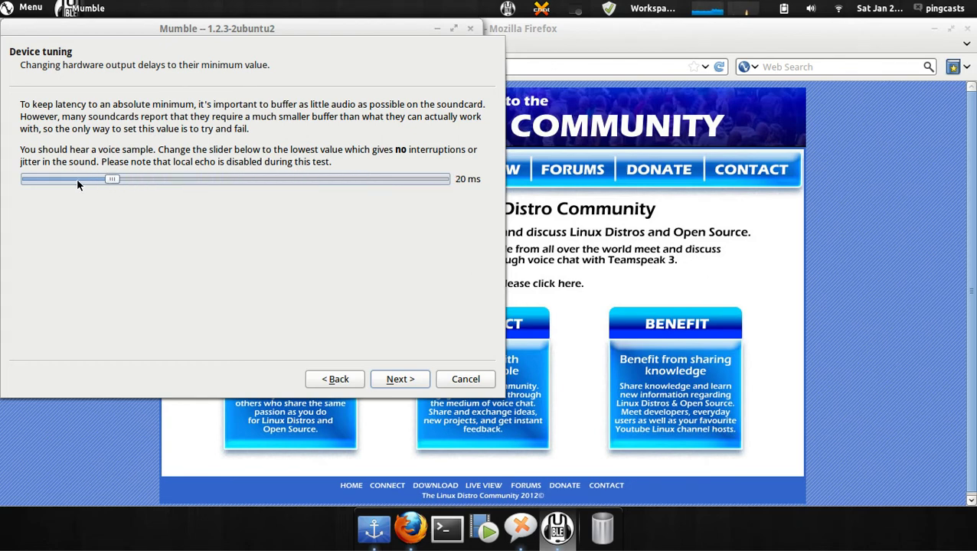
pyautogui.click(77, 180)
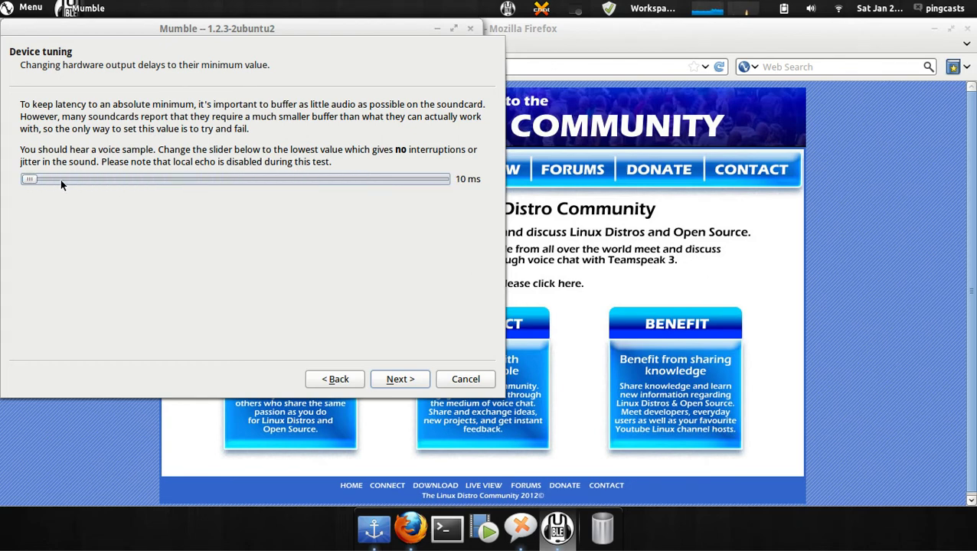
pyautogui.click(377, 376)
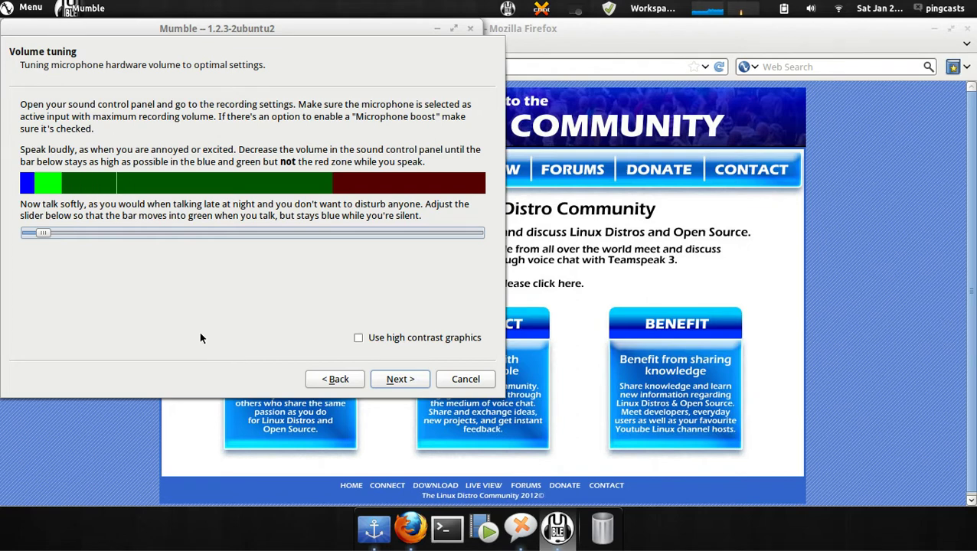
# Raise the soft-speech slider slightly in volume tuning and choose raw amplitude from input for voice activity detection
pyautogui.moveTo(47, 236)
pyautogui.mouseDown()
pyautogui.moveTo(28, 235)
pyautogui.moveTo(138, 235)
pyautogui.moveTo(57, 236)
pyautogui.mouseUp()
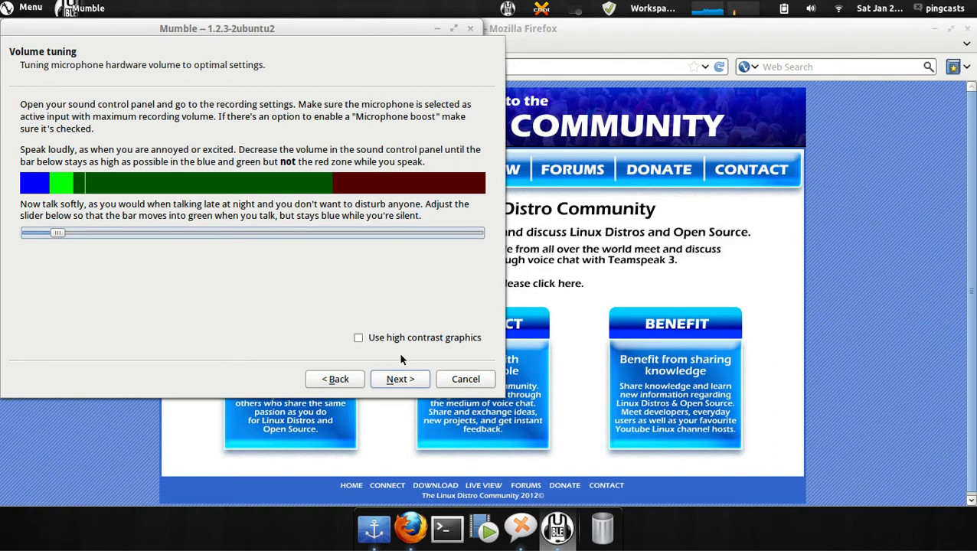
pyautogui.click(386, 378)
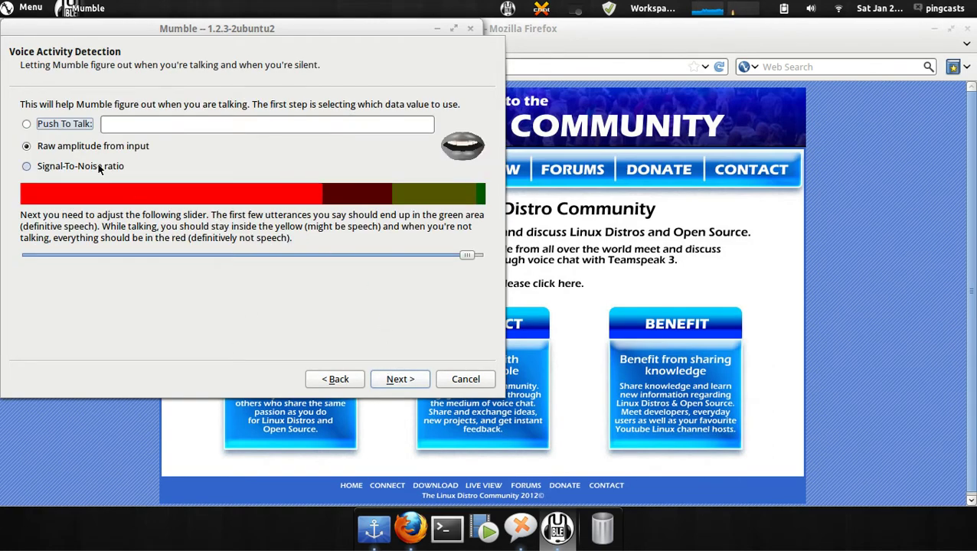
pyautogui.click(27, 124)
pyautogui.click(26, 146)
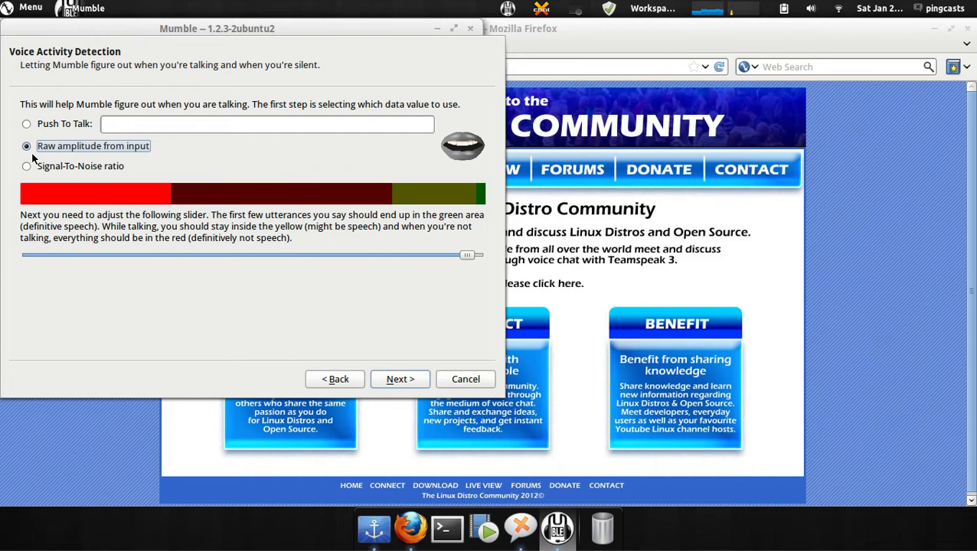
# Choose Push To Talk for voice activity detection, assign Control_R as its shortcut, and continue to the quality settings
pyautogui.click(27, 165)
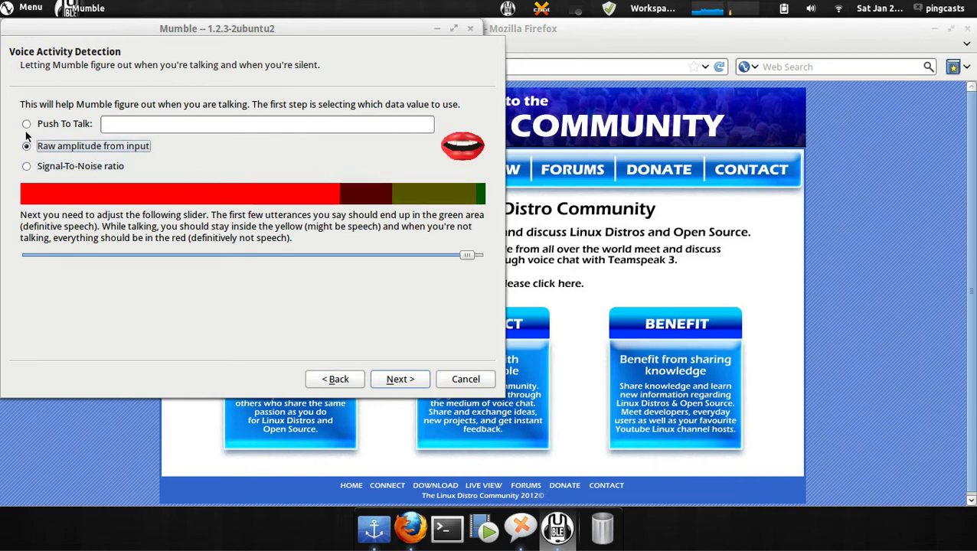
pyautogui.click(26, 124)
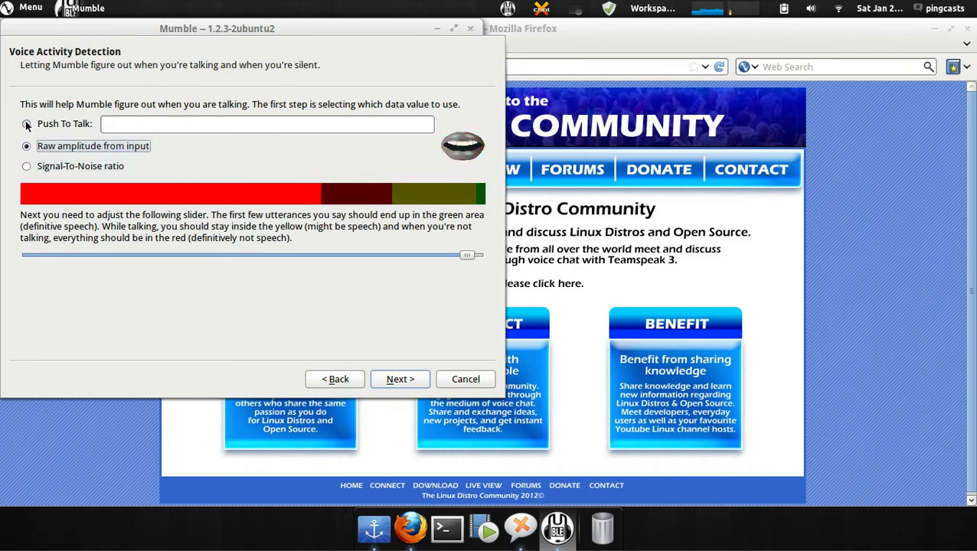
pyautogui.click(179, 124)
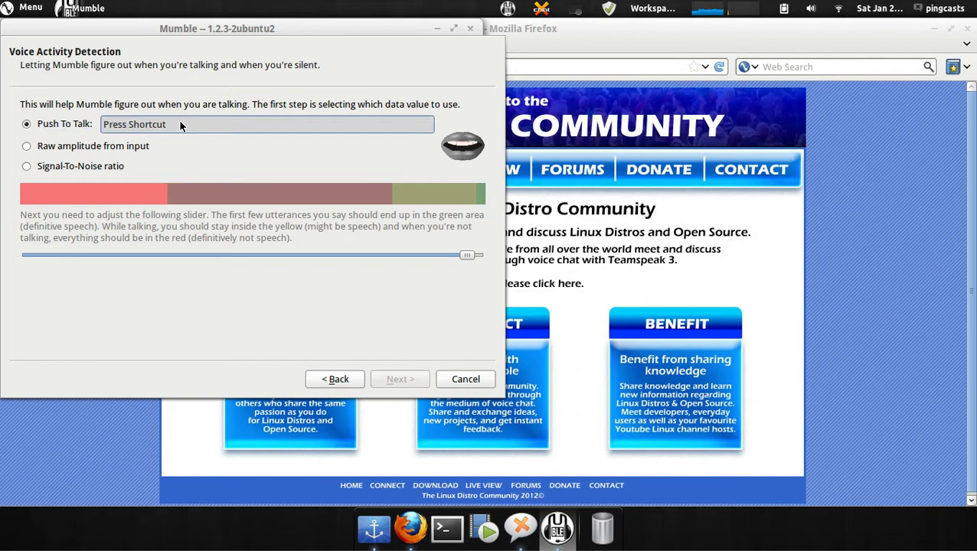
pyautogui.press('Control_R')
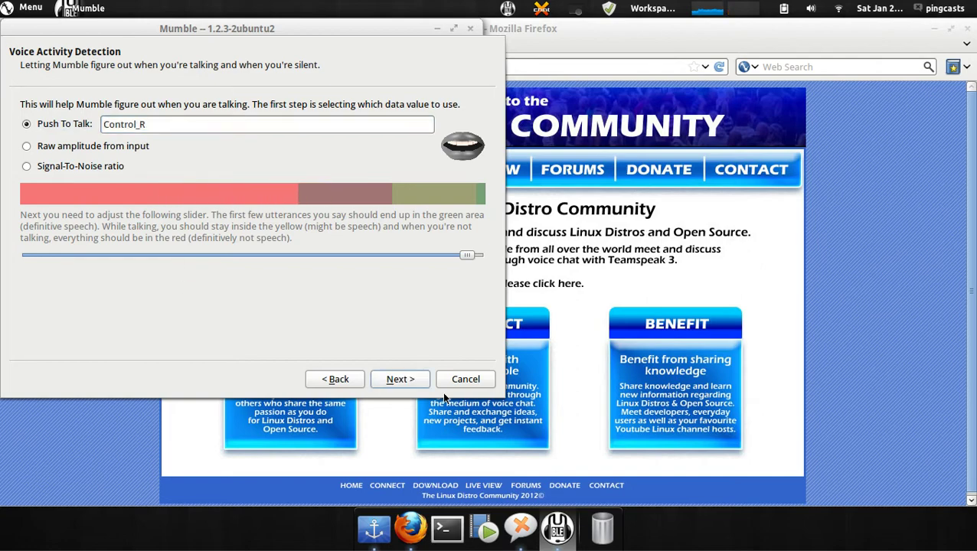
pyautogui.click(396, 379)
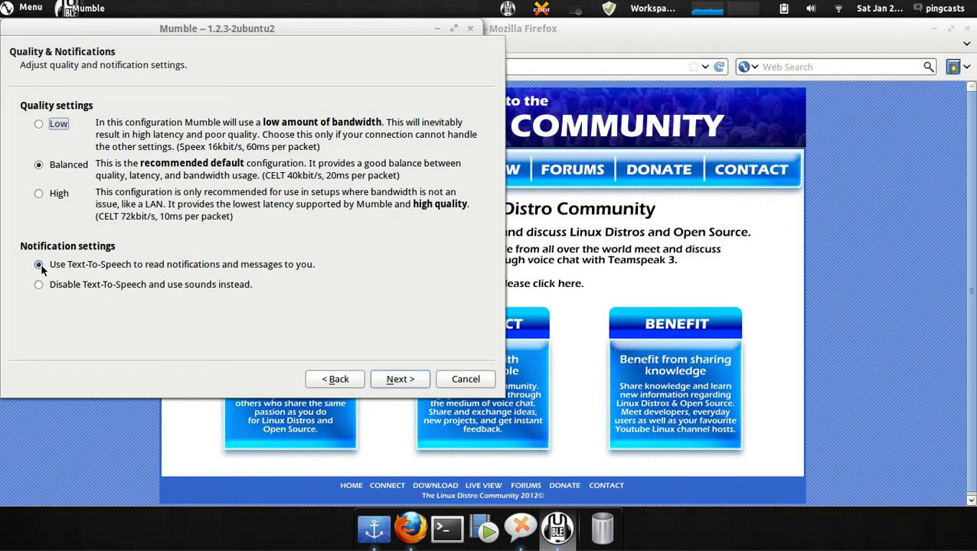
# Disable Text-To-Speech in favour of sounds and select headphones for positional audio
pyautogui.click(70, 284)
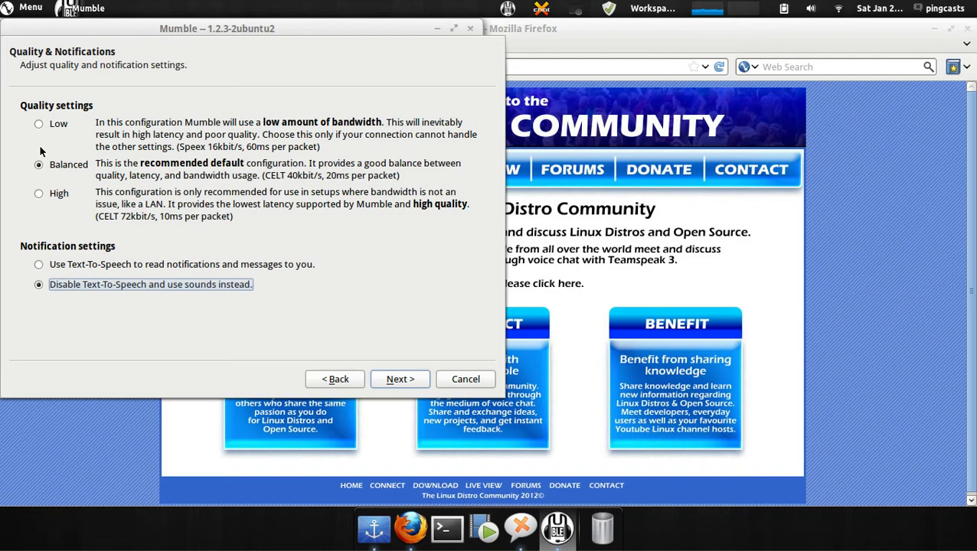
pyautogui.click(389, 378)
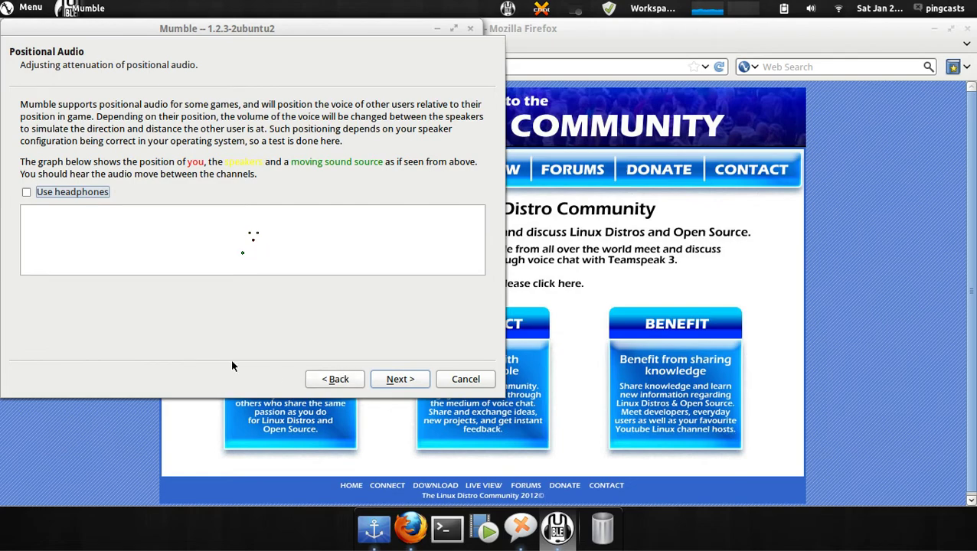
pyautogui.click(97, 193)
pyautogui.click(388, 382)
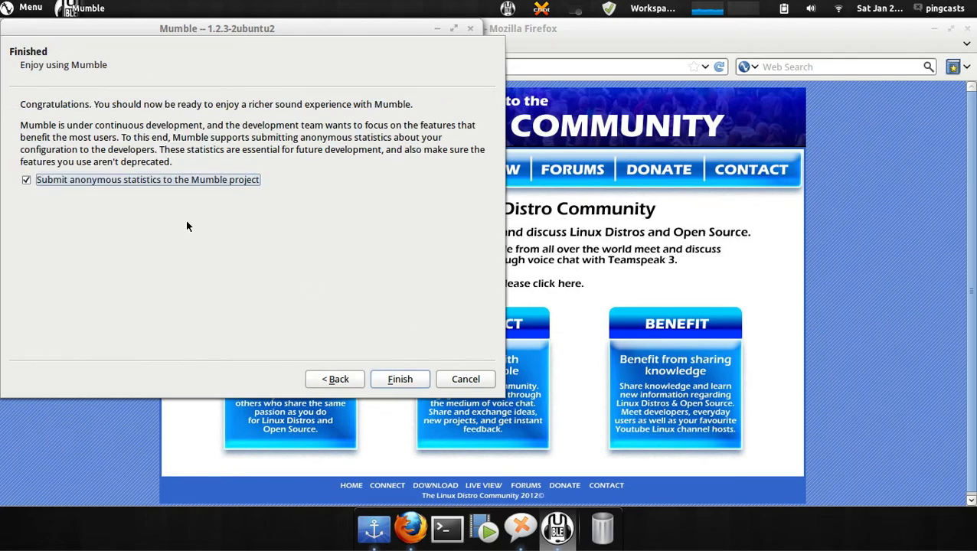
# Finish the audio wizard and complete certificate authentication with automatic certificate creation
pyautogui.click(400, 380)
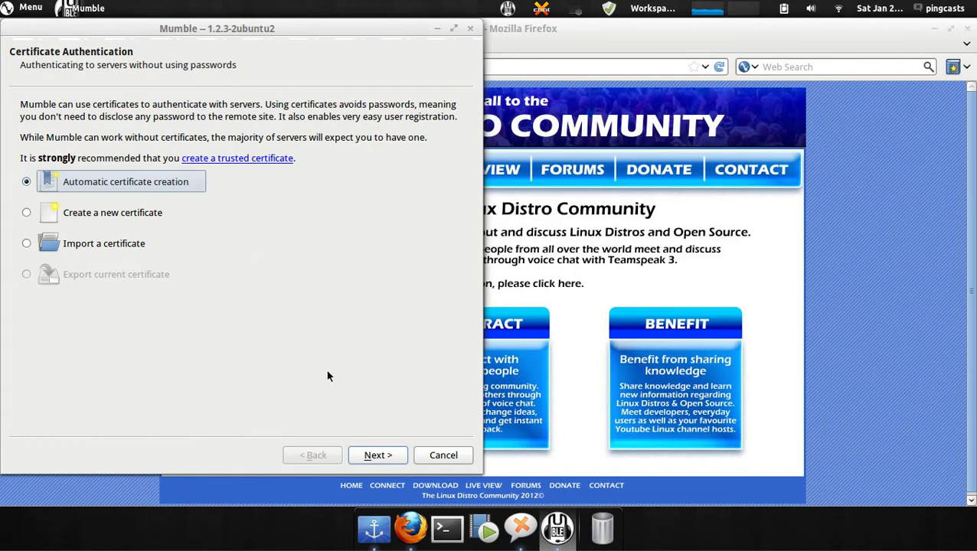
pyautogui.click(388, 457)
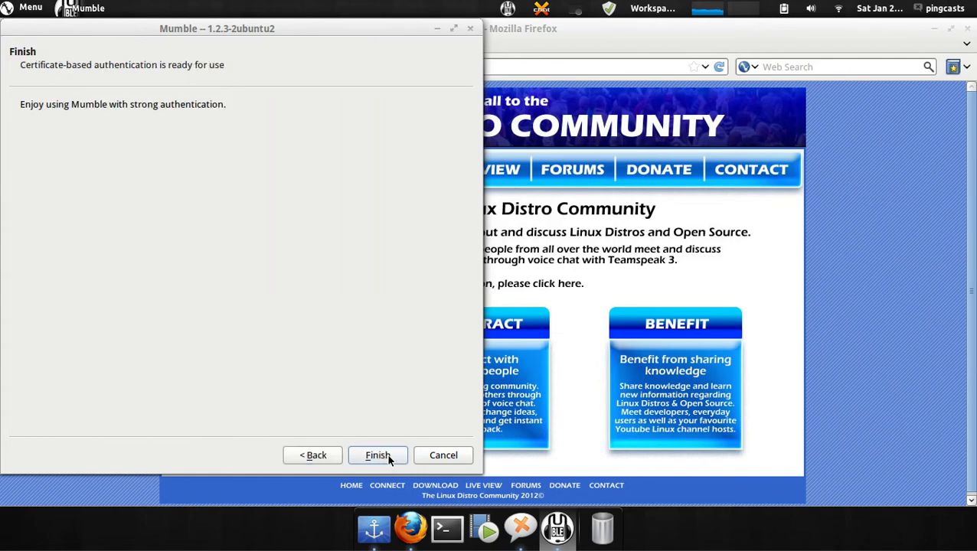
pyautogui.click(378, 455)
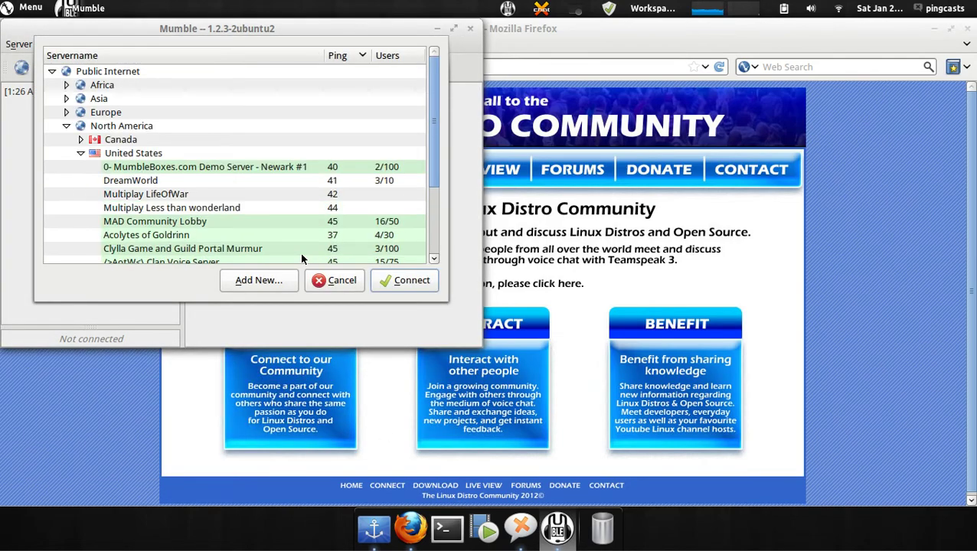
# Browse the public servers in the United States and sort the list by server name
pyautogui.scroll(-5, 216, 181)
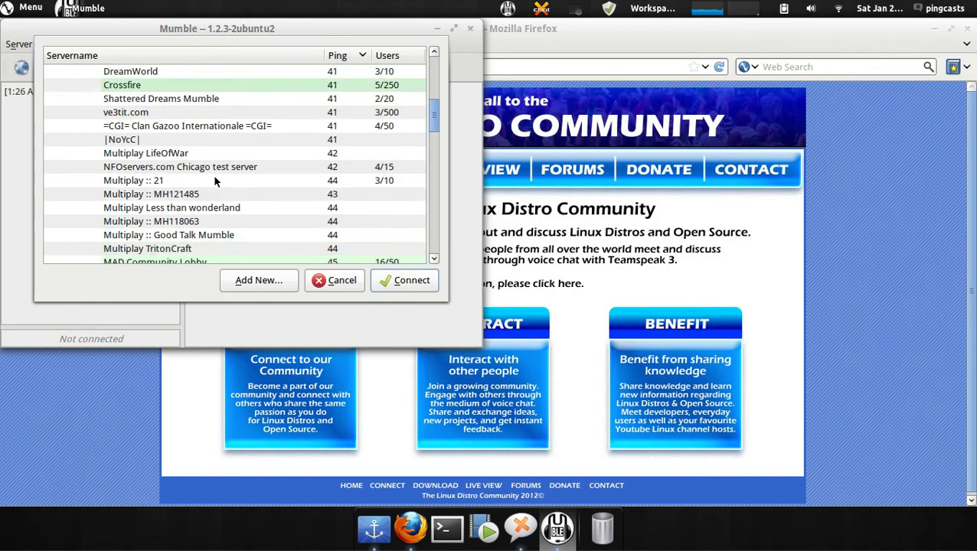
pyautogui.scroll(-8, 214, 181)
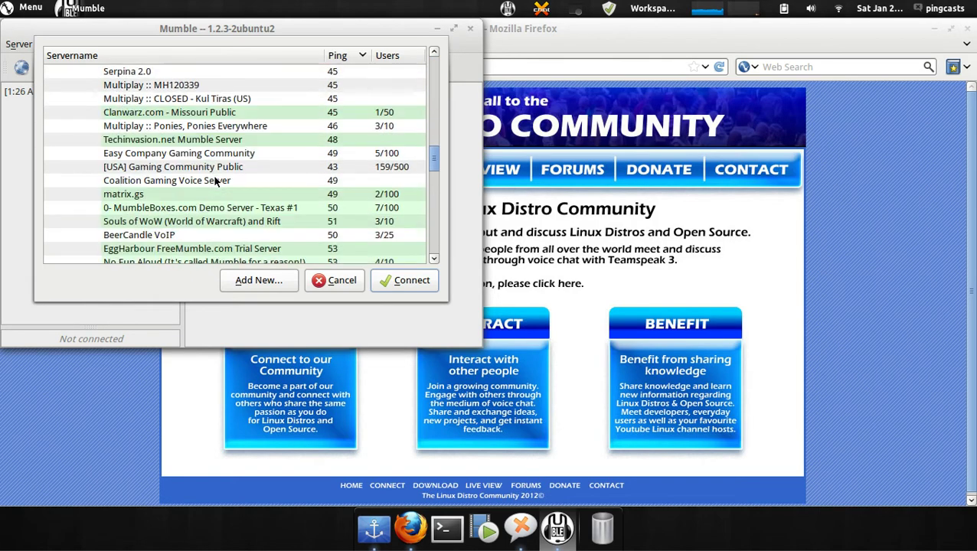
pyautogui.scroll(15, 214, 180)
pyautogui.scroll(-3, 172, 172)
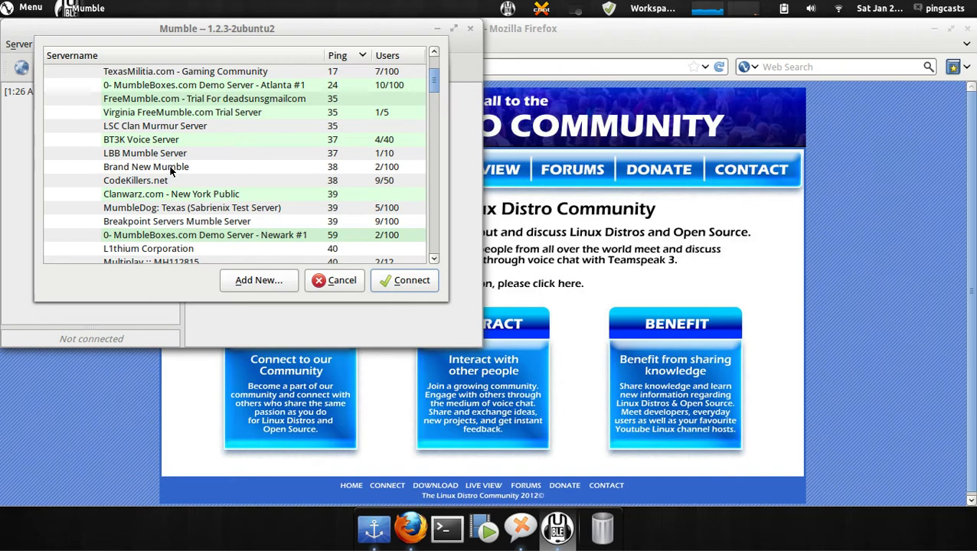
pyautogui.click(129, 55)
# Find the Linux Distro Community server in the list and add it to the favorites
pyautogui.moveTo(187, 174)
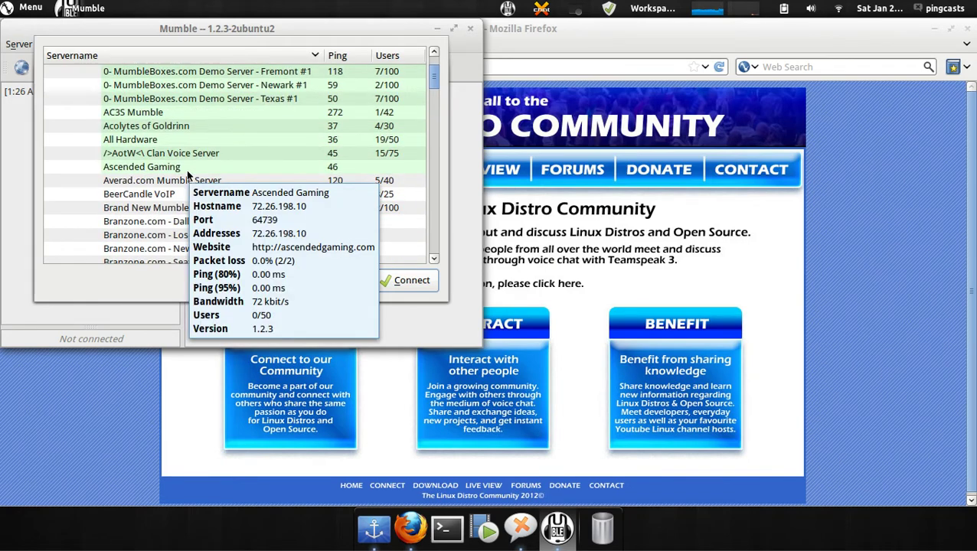
pyautogui.scroll(-15, 187, 174)
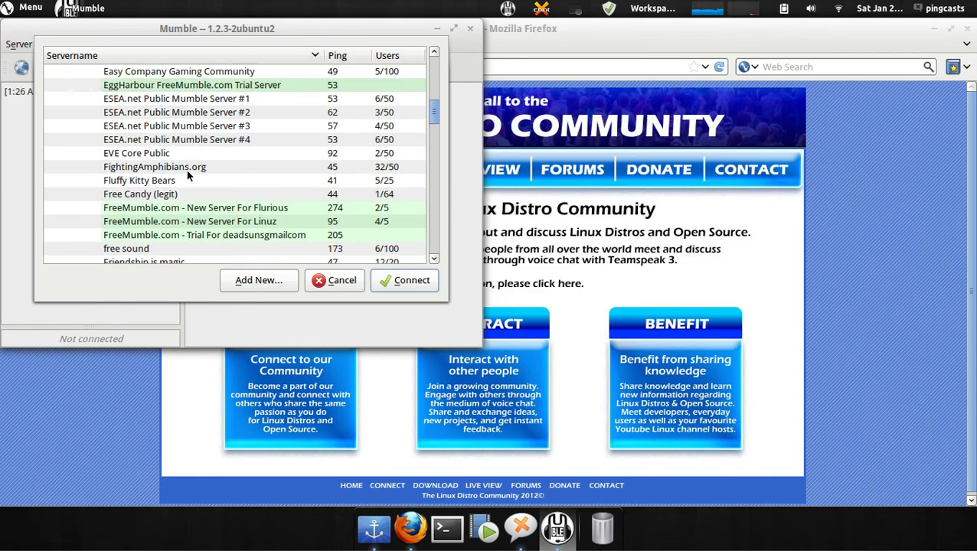
pyautogui.scroll(-10, 186, 175)
pyautogui.scroll(3, 186, 175)
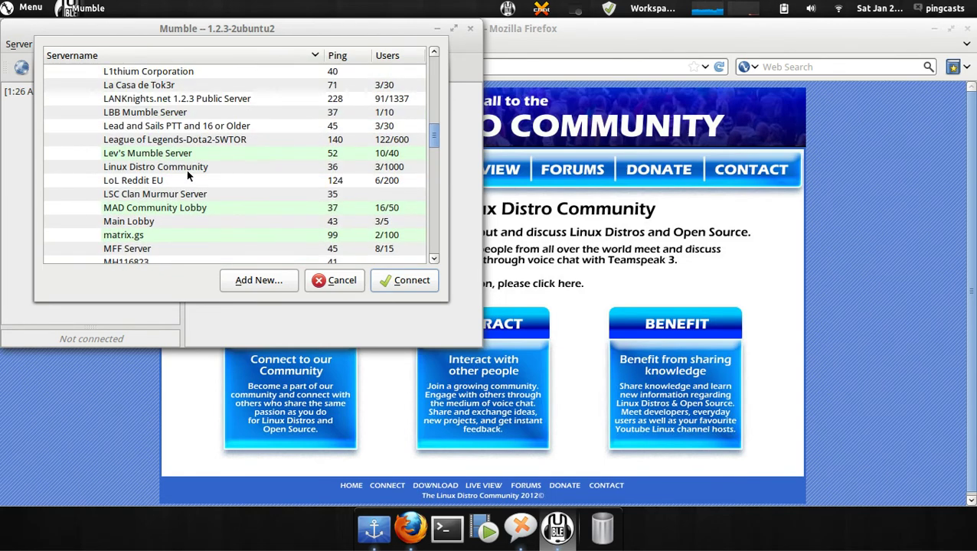
pyautogui.click(192, 167)
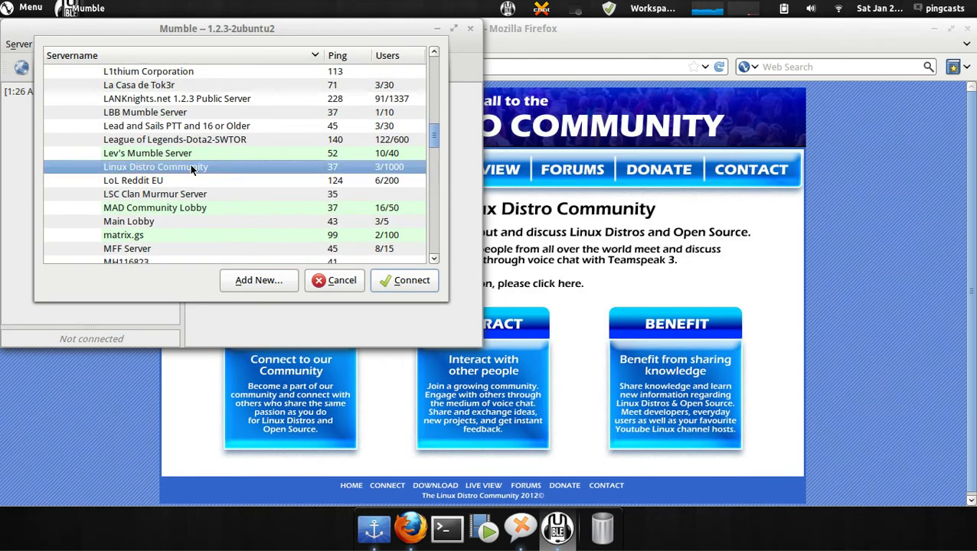
pyautogui.rightClick(192, 168)
pyautogui.click(203, 172)
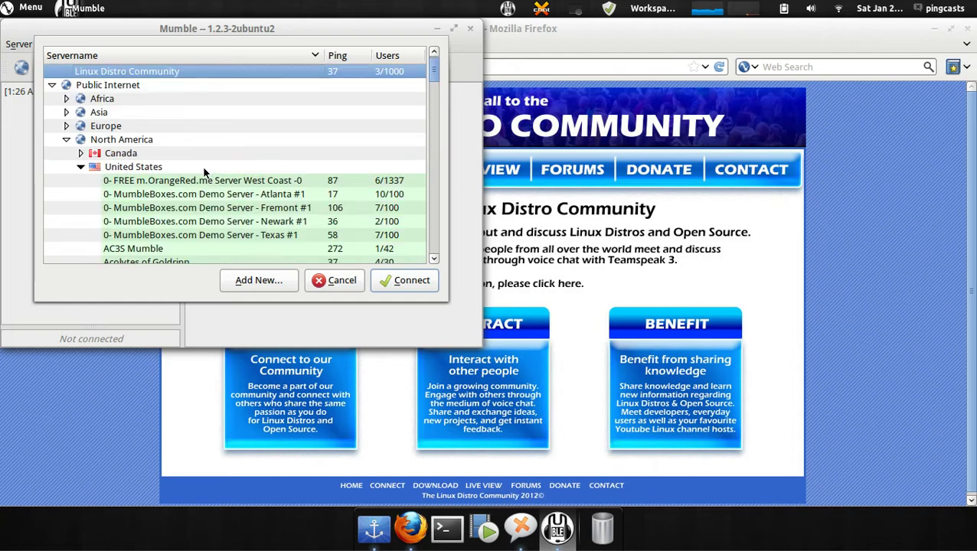
# Connect to the Linux Distro Community server with a username and accept its self-signed certificate
pyautogui.click(409, 283)
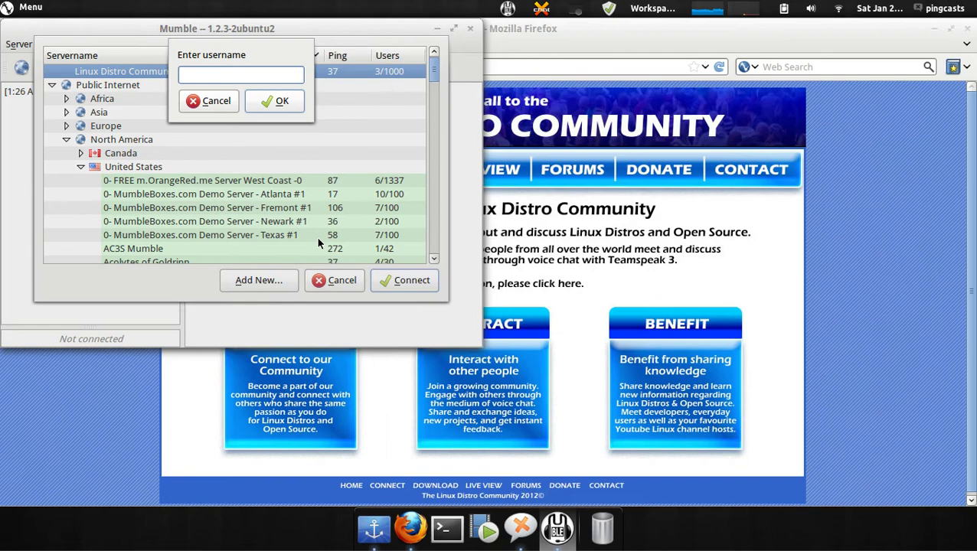
pyautogui.write('PingCasts')
pyautogui.click(277, 105)
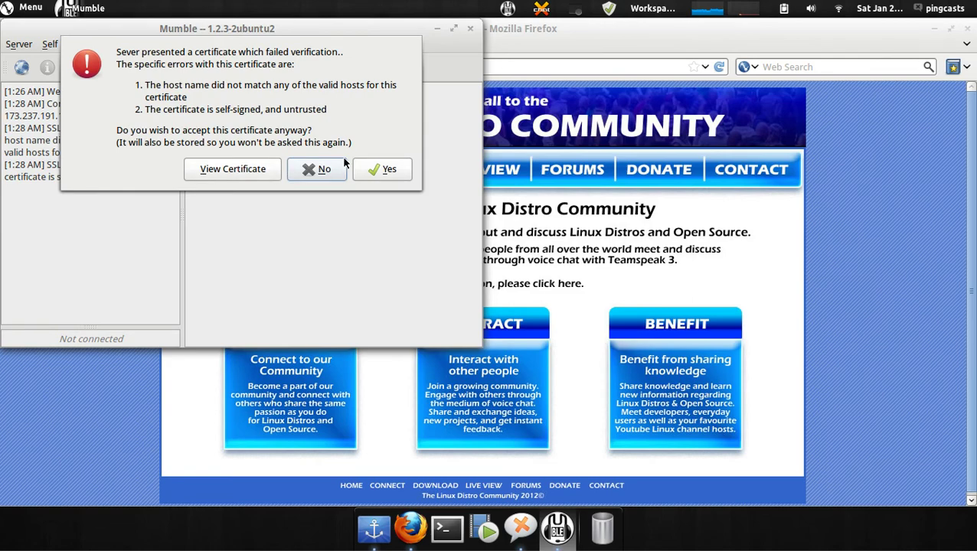
pyautogui.click(378, 168)
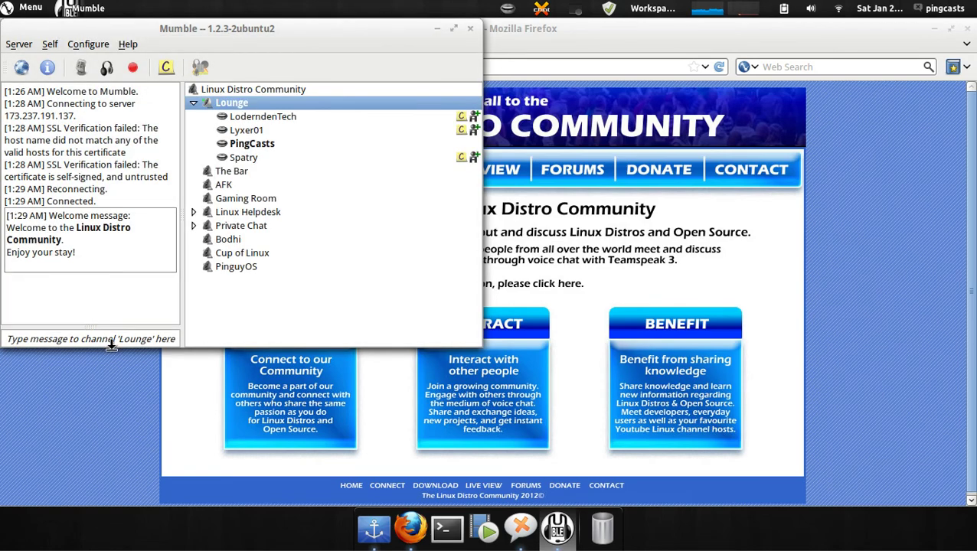
# Send the messages "hey guys, say hi:)" and "I'm in the middle of a screencast" to the Lounge channel
pyautogui.click(94, 339)
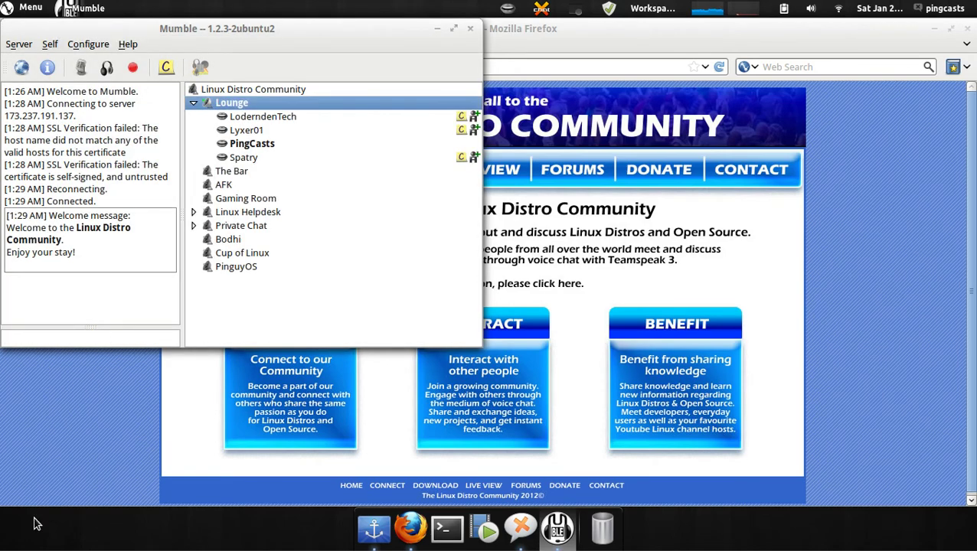
pyautogui.write('hey guys, say hi:)')
pyautogui.press('Return')
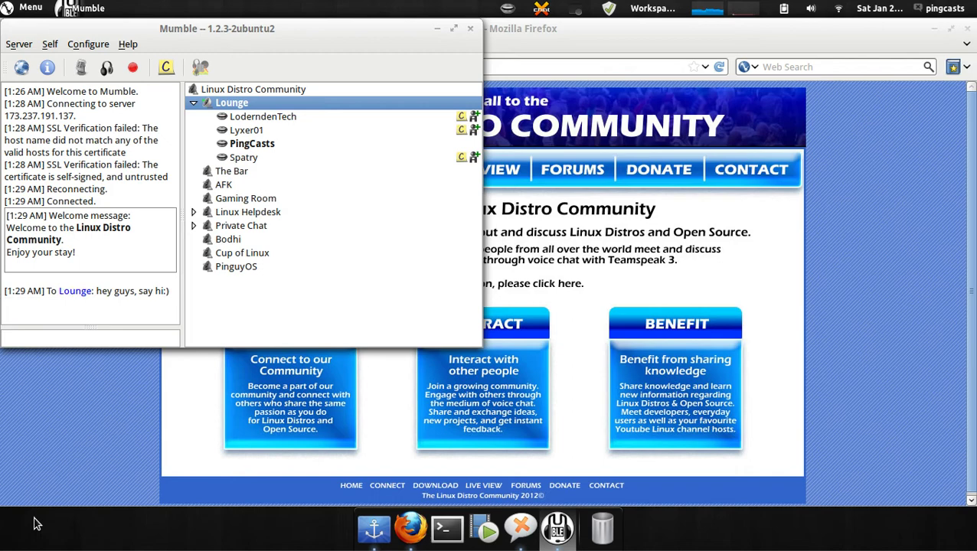
pyautogui.write("I'm in the middle of a screencast")
pyautogui.press('Return')
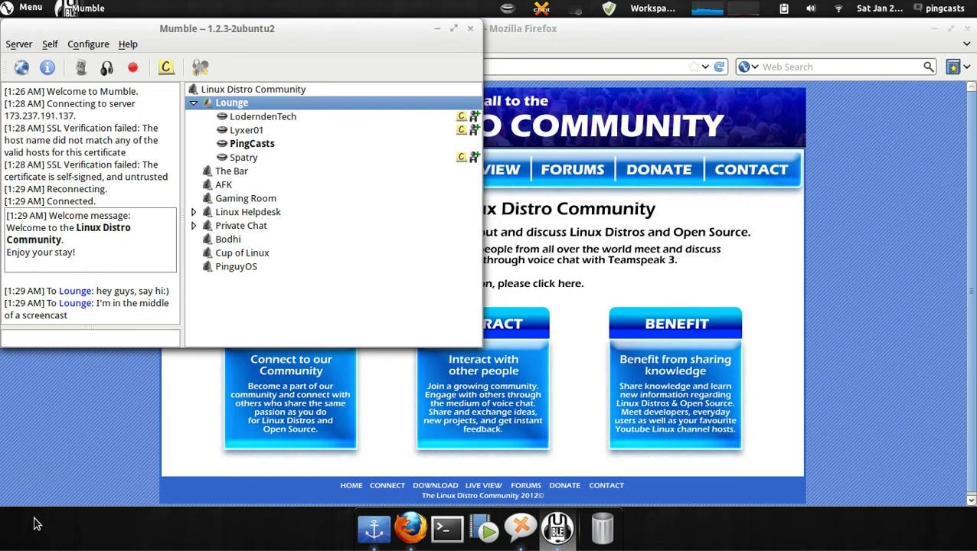
# Send the message "I don't know if your voice will end up in the screencast" to the Lounge channel
pyautogui.write("don't know if your voice")
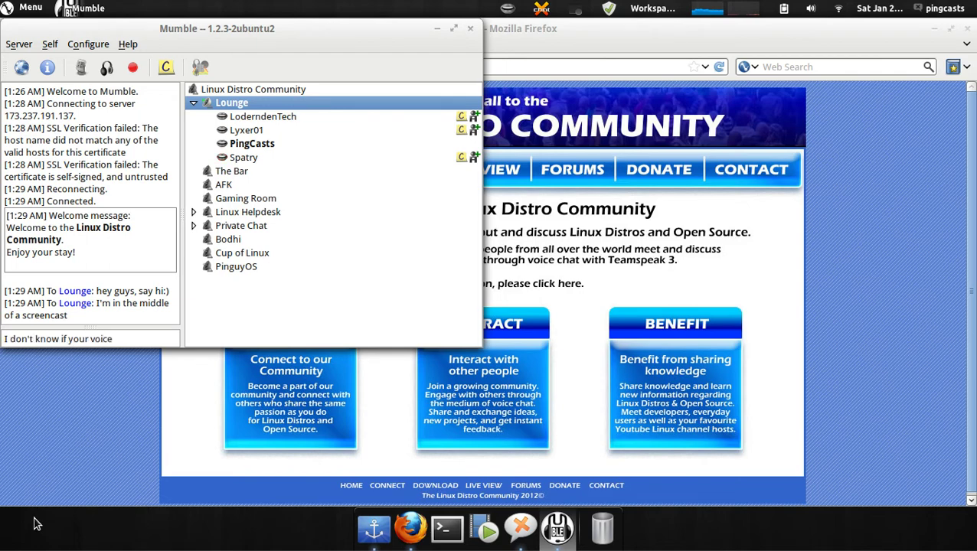
pyautogui.write(' will end up in the screencast')
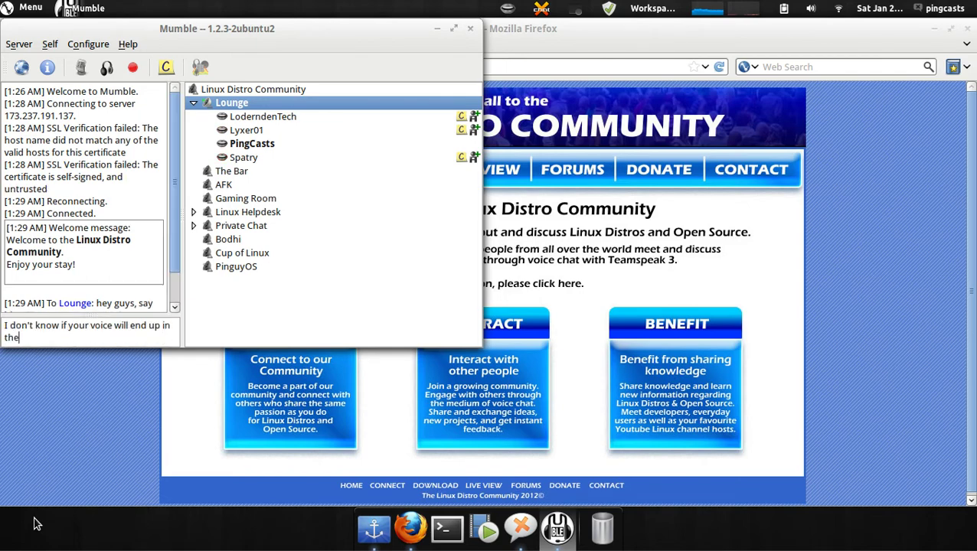
pyautogui.press('Return')
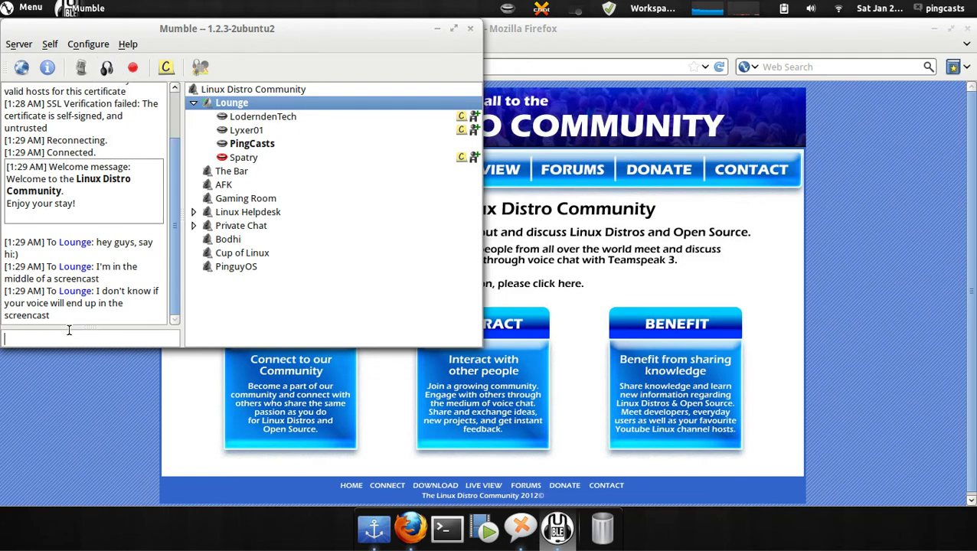
# Send the message "linux distro community" to the Lounge channel, and mute and deafen yourself
pyautogui.write('linux distro communt')
pyautogui.press('BackSpace')
pyautogui.write('ity')
pyautogui.press('Return')
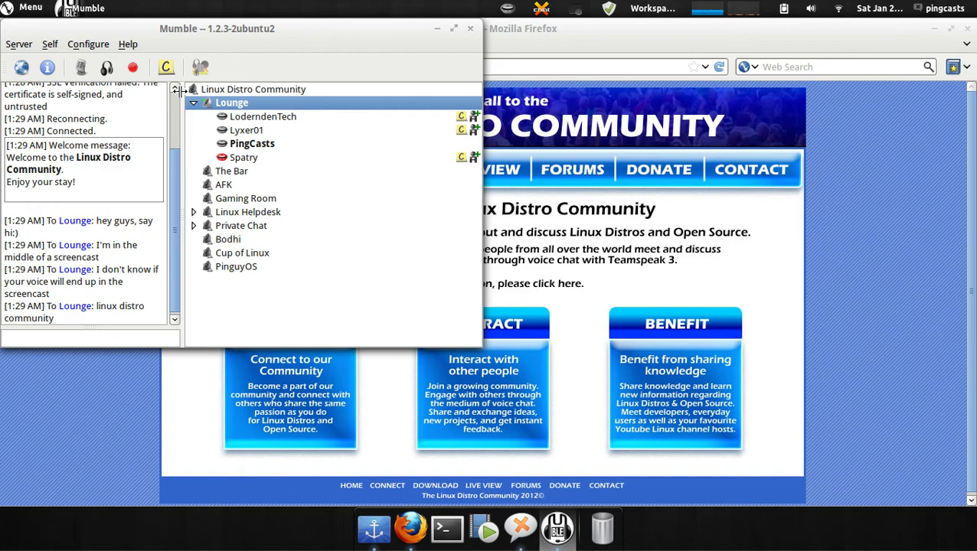
pyautogui.hotkey('ctrl', 'd')
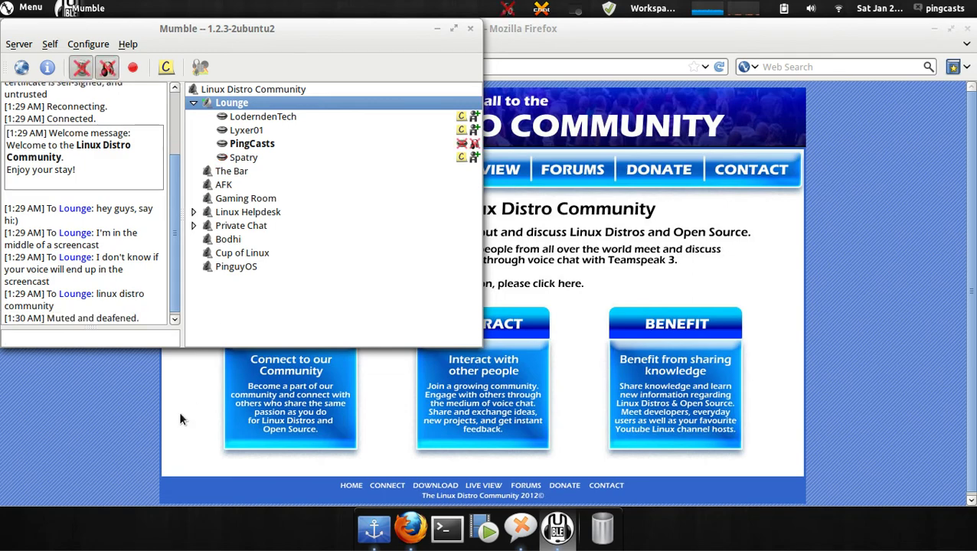